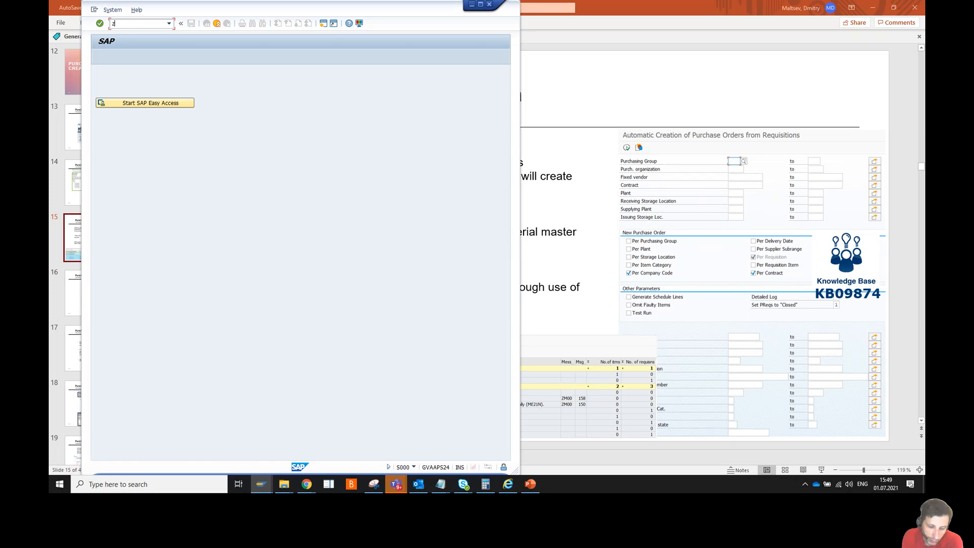
Launch transaction ZMPUA_ME59N and look over its prefilled purchasing organization and plant criteria
text(zmpl)
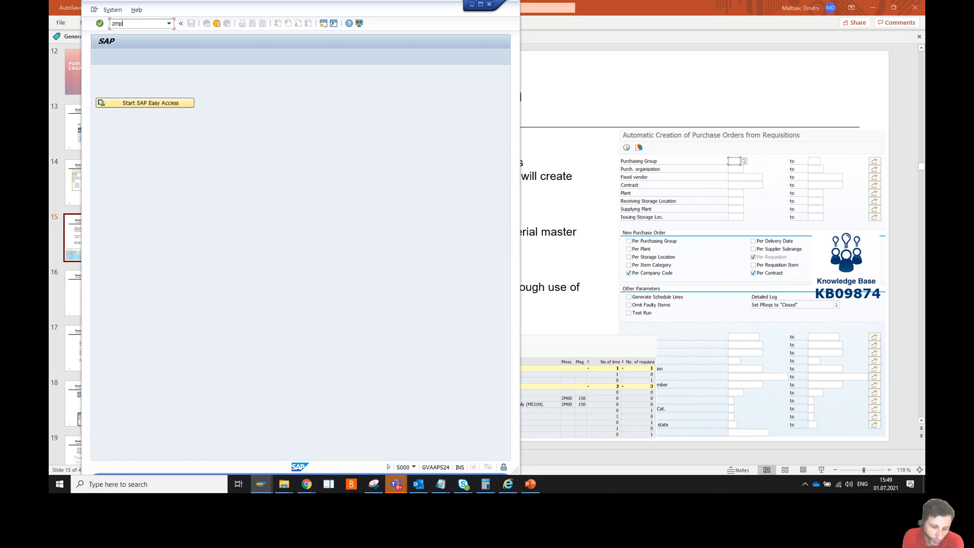
text(a_me59n)
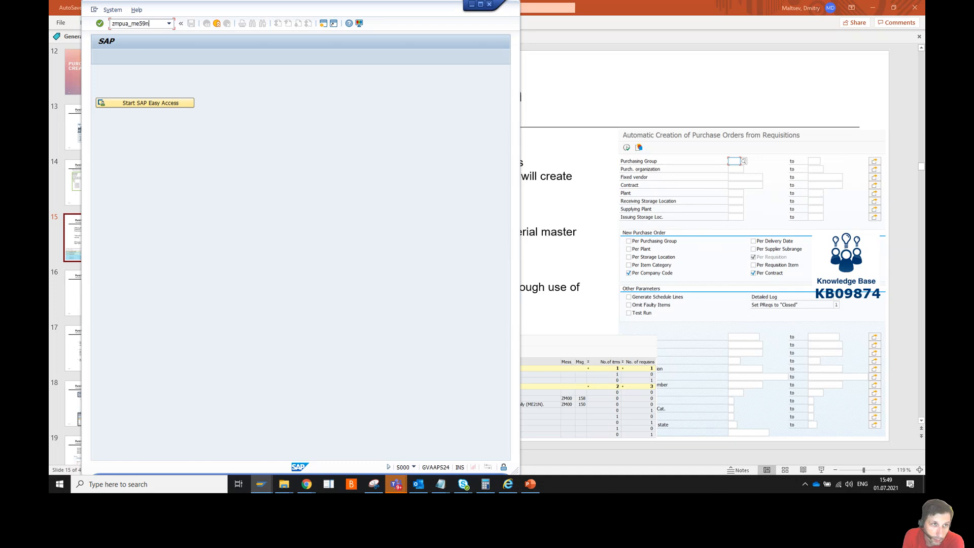
key(Return)
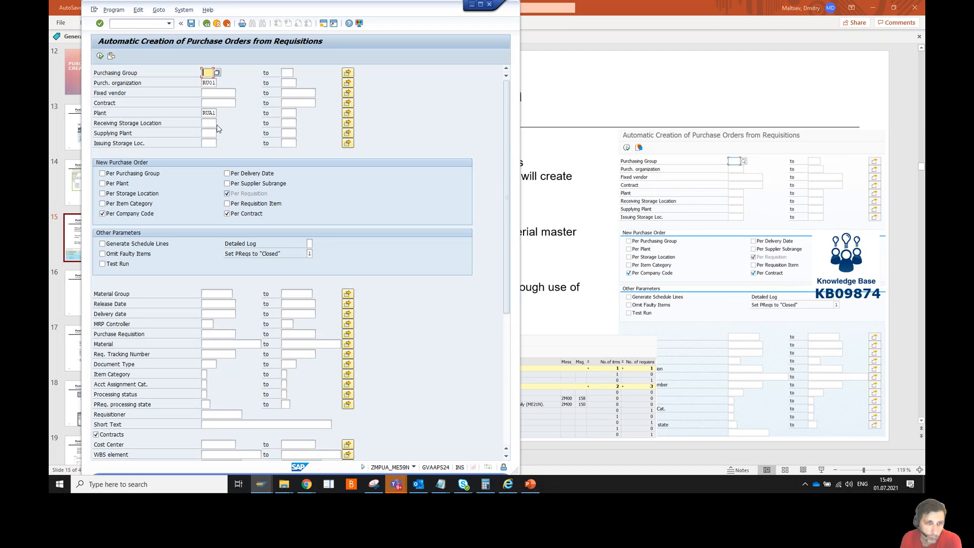
scroll(252, 153, down, 5)
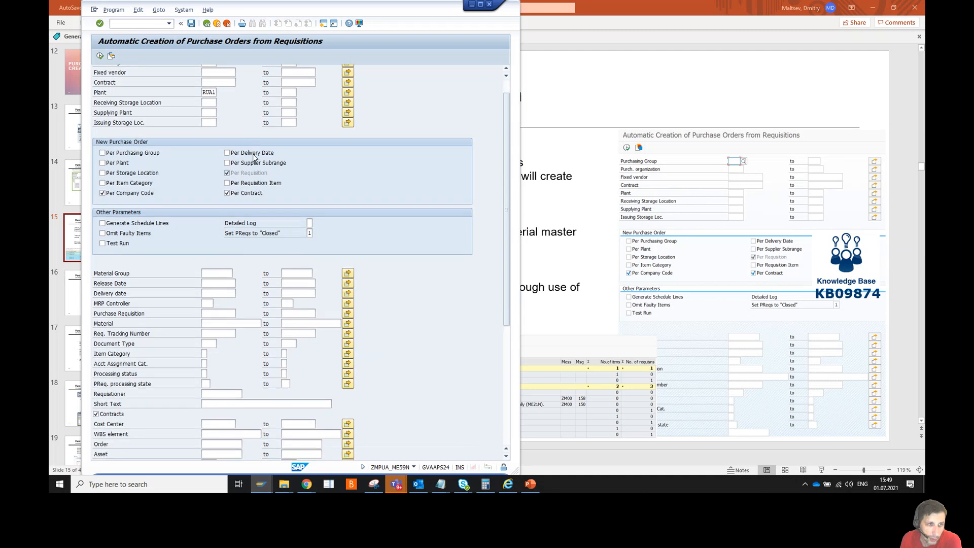
scroll(254, 157, down, 3)
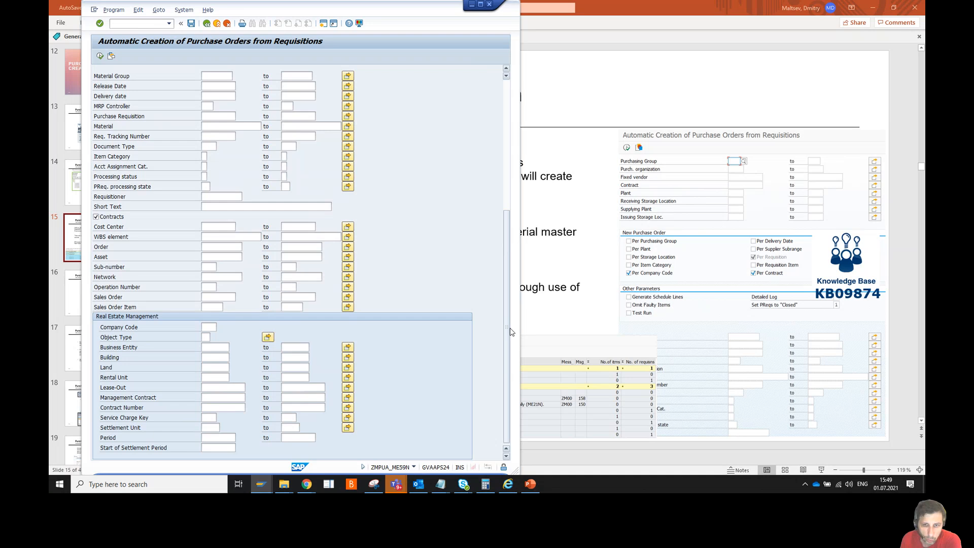
scroll(507, 298, up, 8)
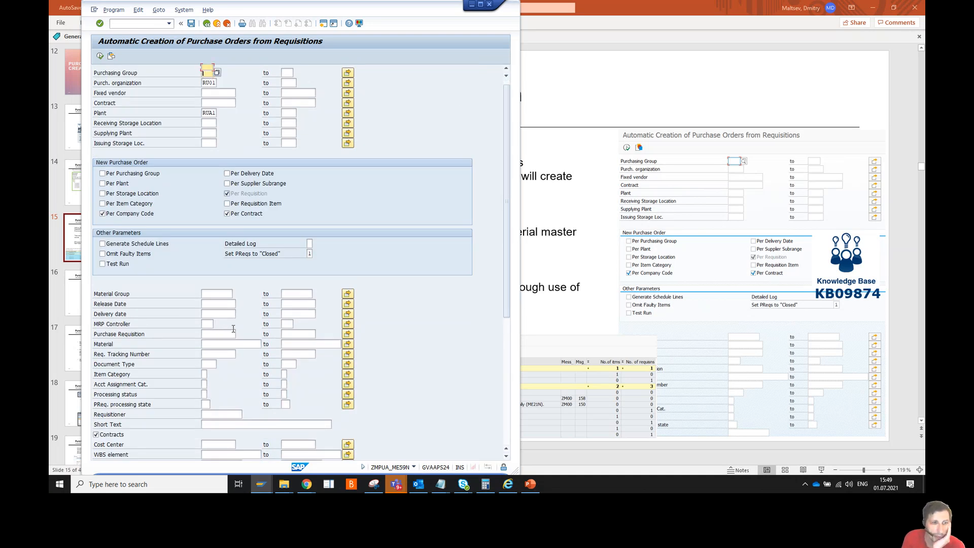
scroll(234, 328, down, 5)
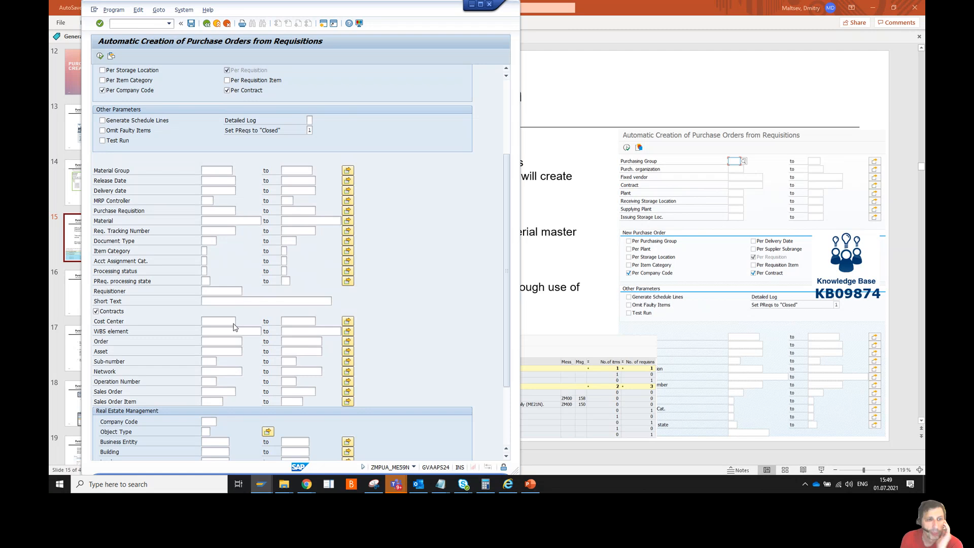
scroll(234, 322, up, 4)
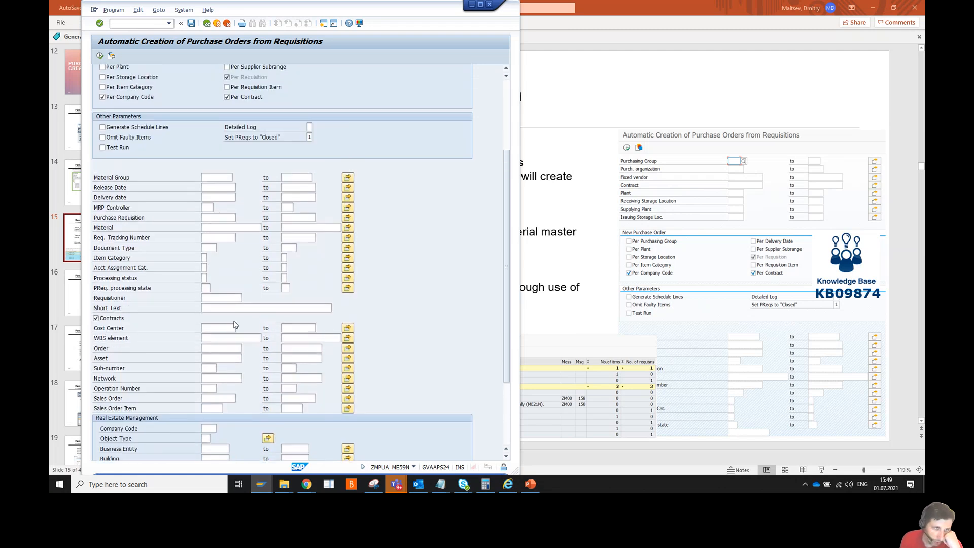
scroll(235, 325, up, 1)
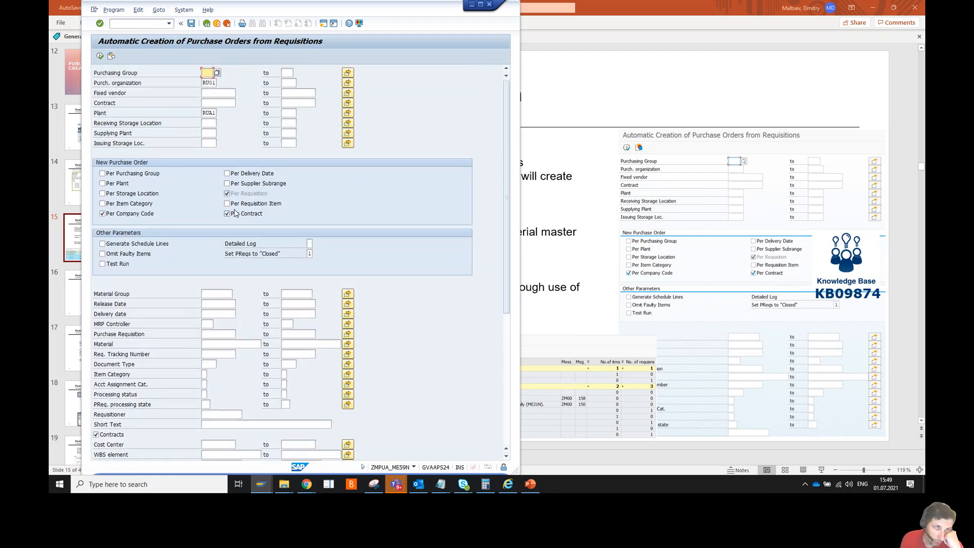
Check the Plant RUA1 multiple selection, then open the purchasing organization multiple selection list
double_click(204, 113)
click(348, 113)
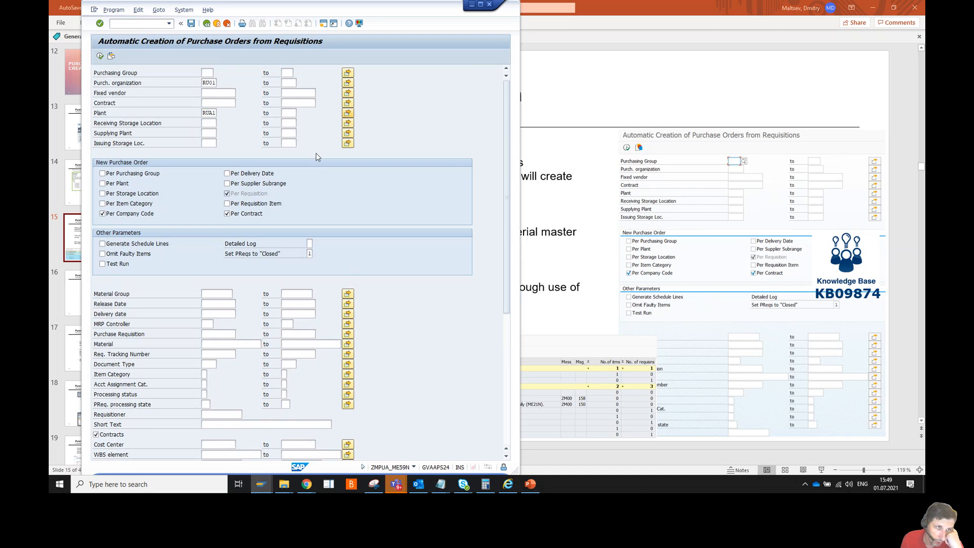
click(396, 73)
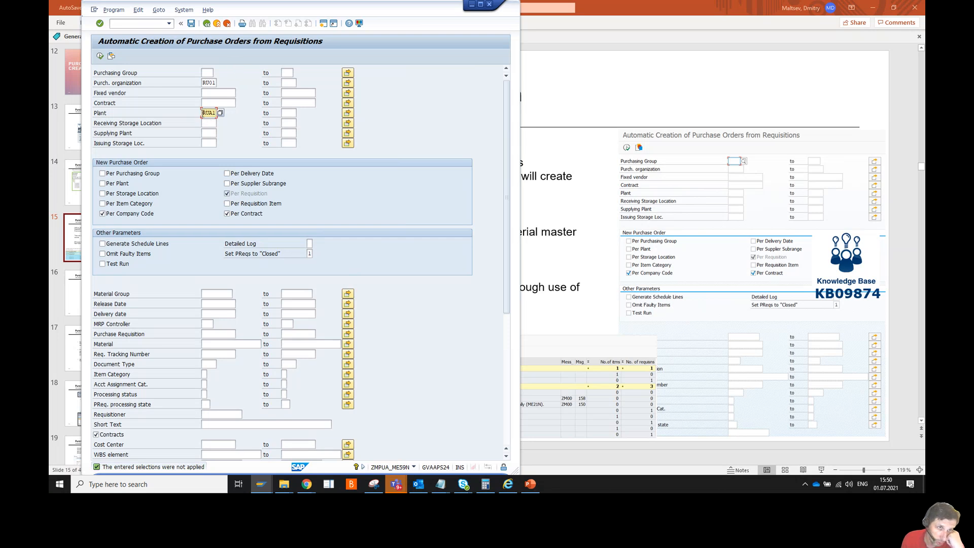
drag(204, 113, 215, 113)
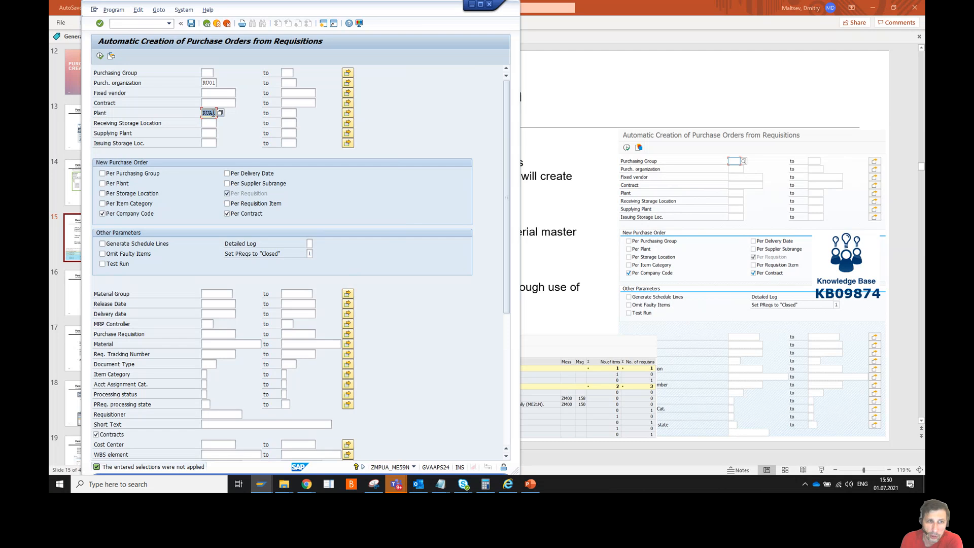
click(207, 82)
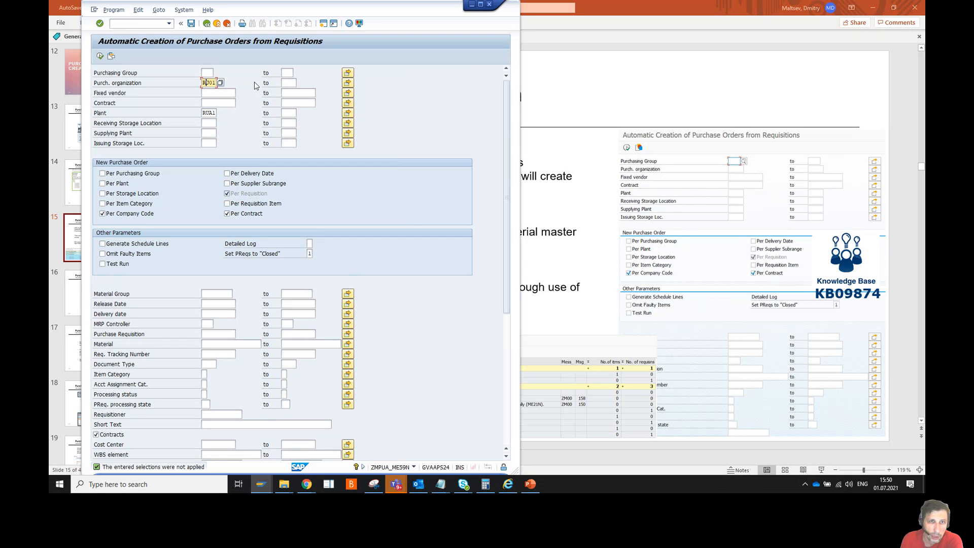
click(347, 83)
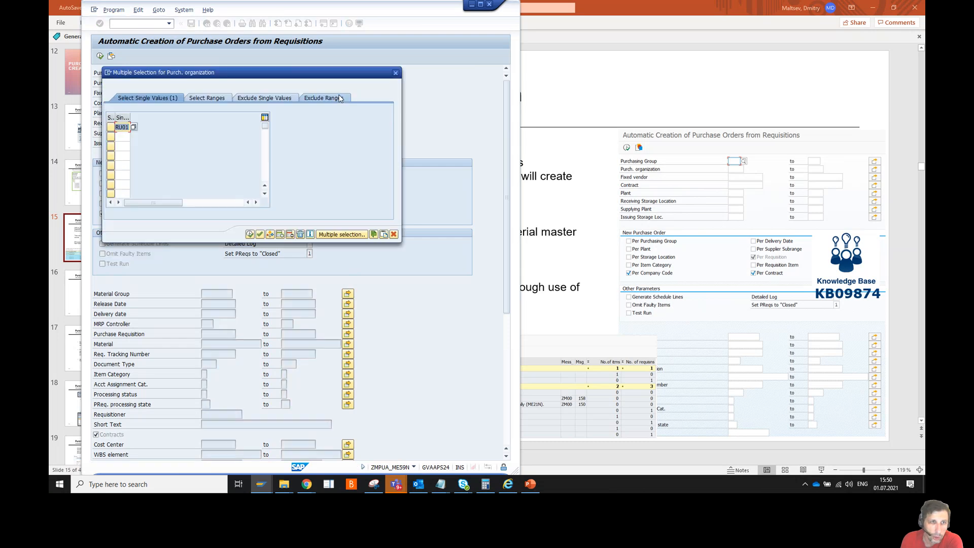
Add RU02 as a second purchasing organization value beside RU01 and copy it over
click(128, 135)
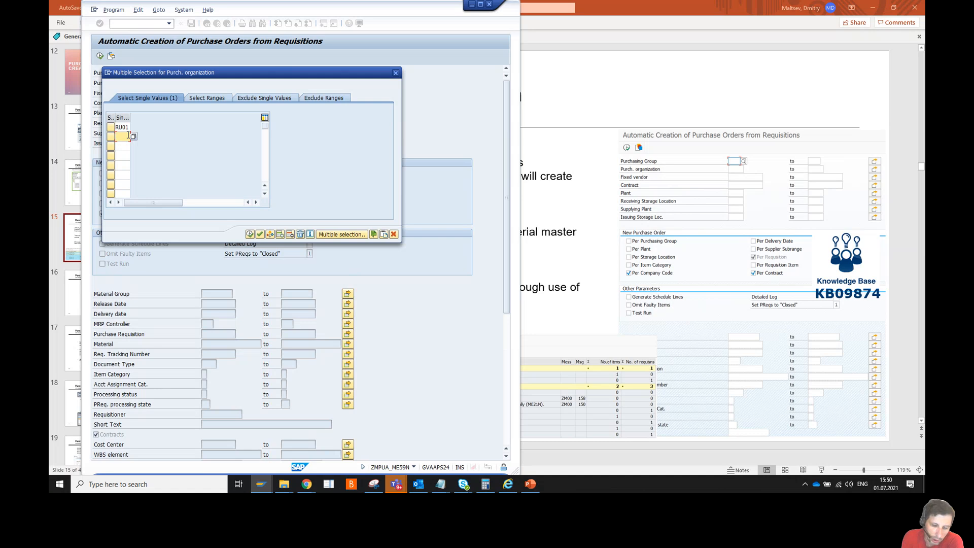
text(r)
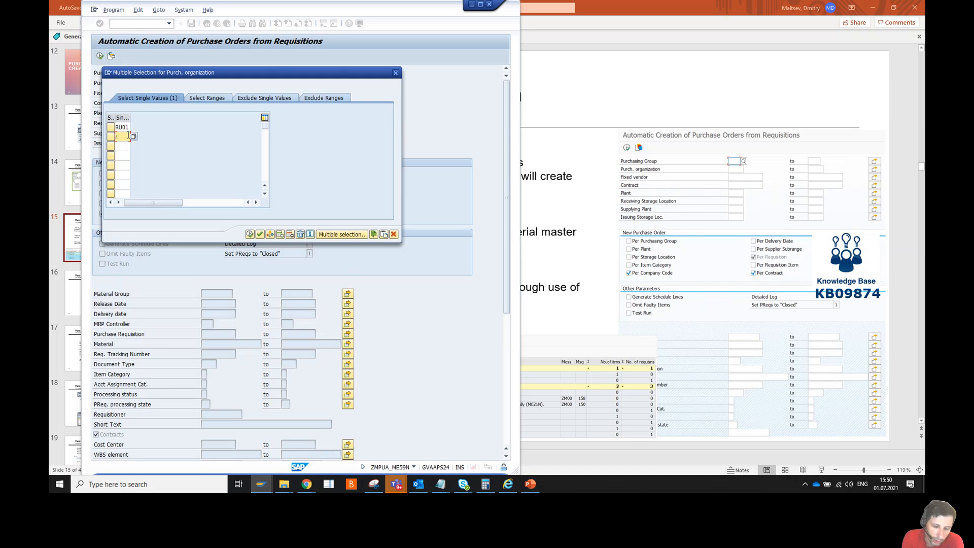
text(u02)
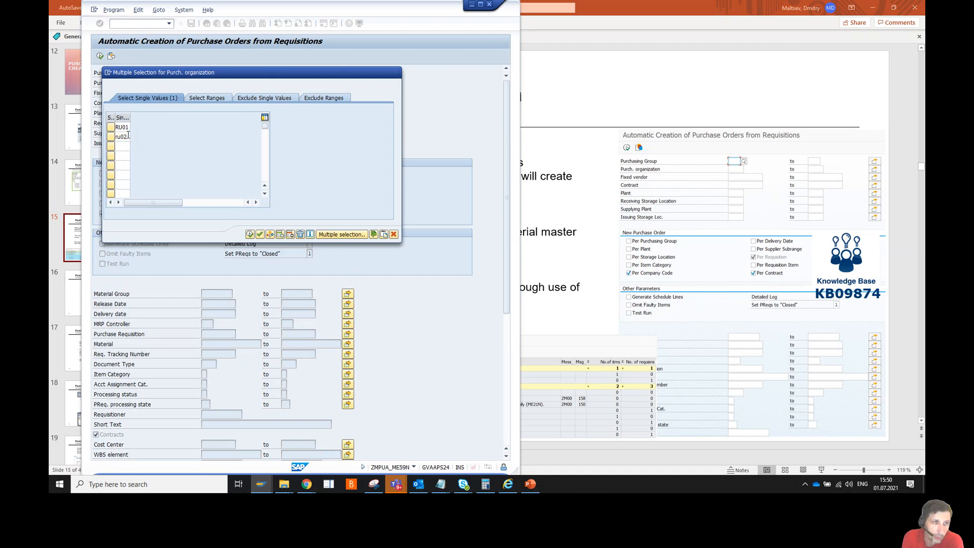
click(250, 235)
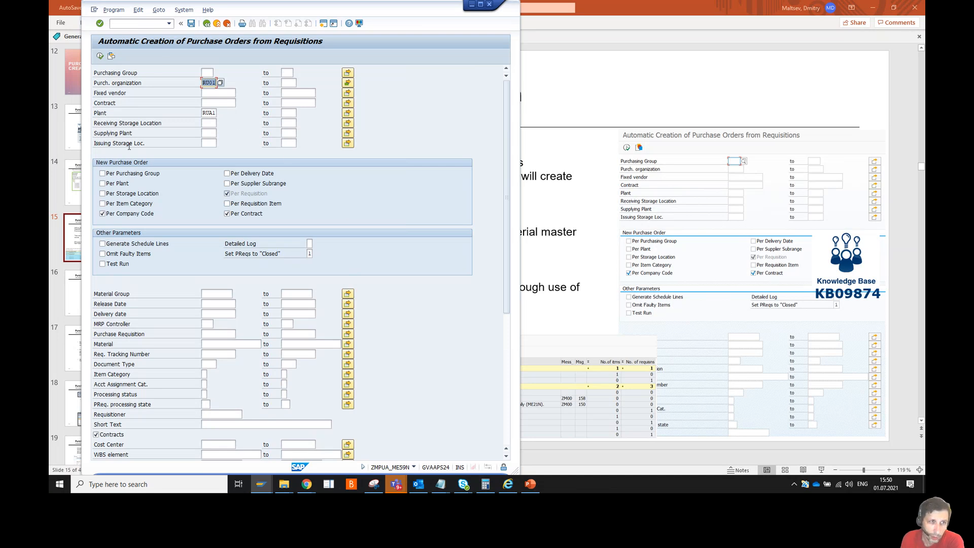
click(208, 133)
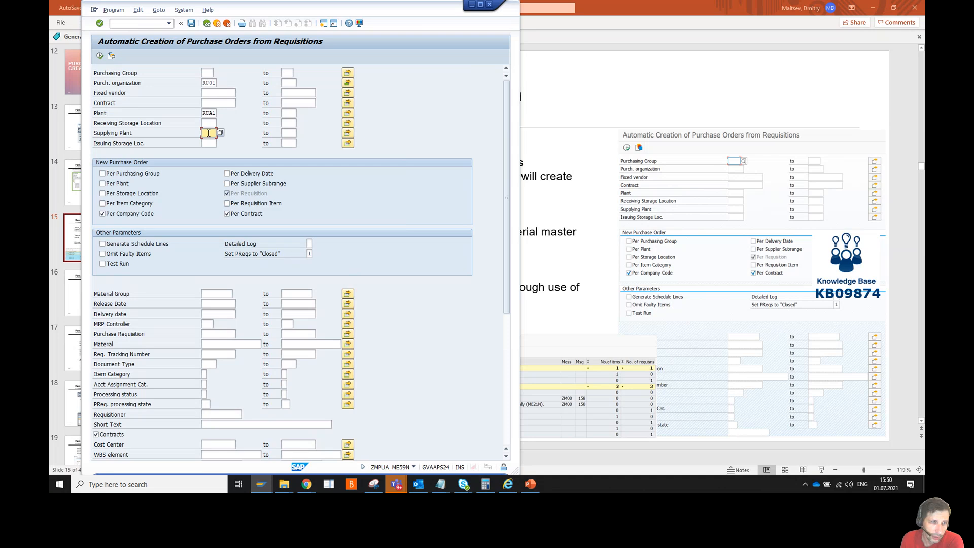
click(213, 94)
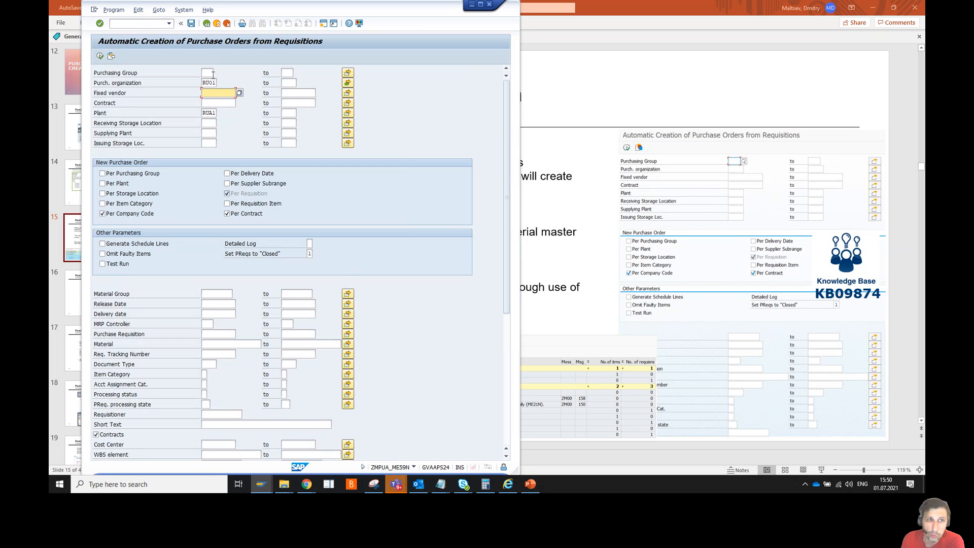
click(209, 73)
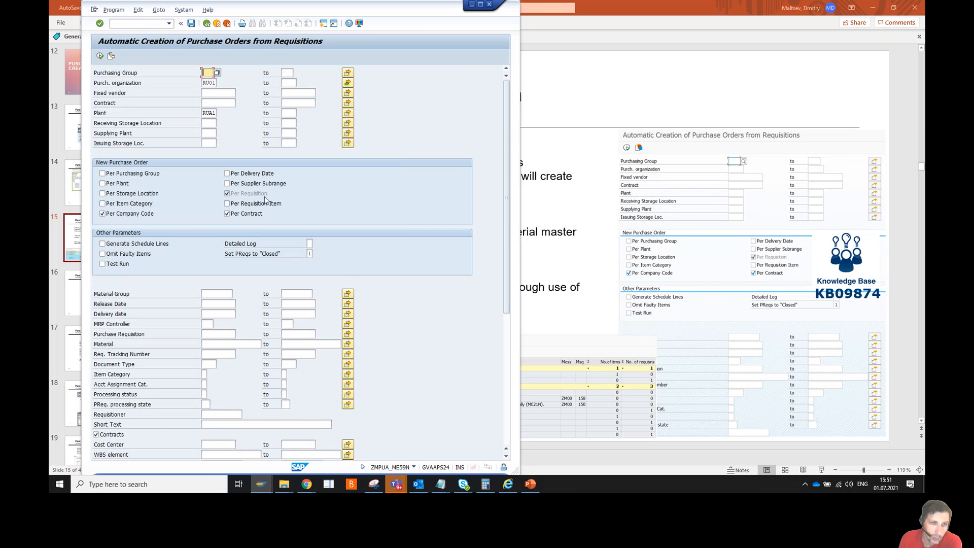
Review the PO grouping and Set PReqs to Closed options, then tick Test Run
click(227, 194)
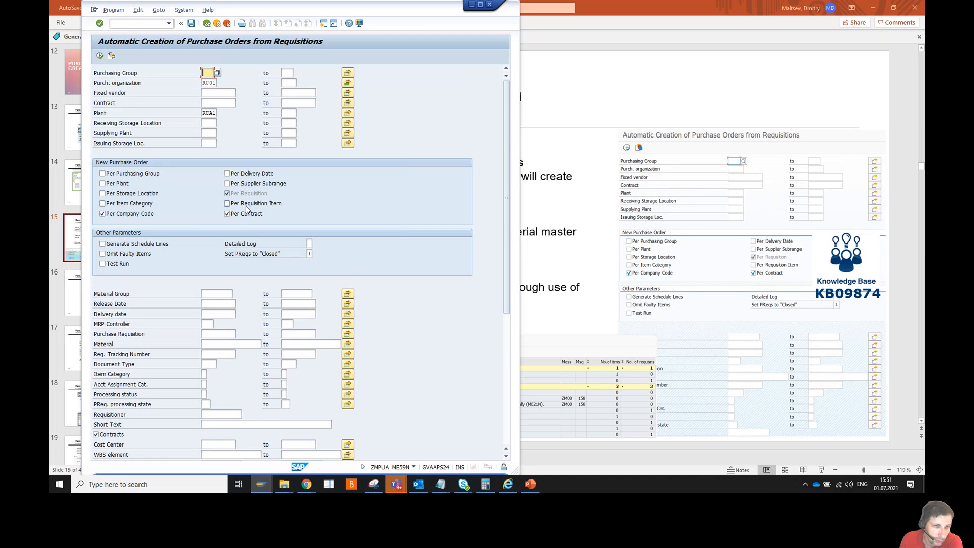
click(227, 204)
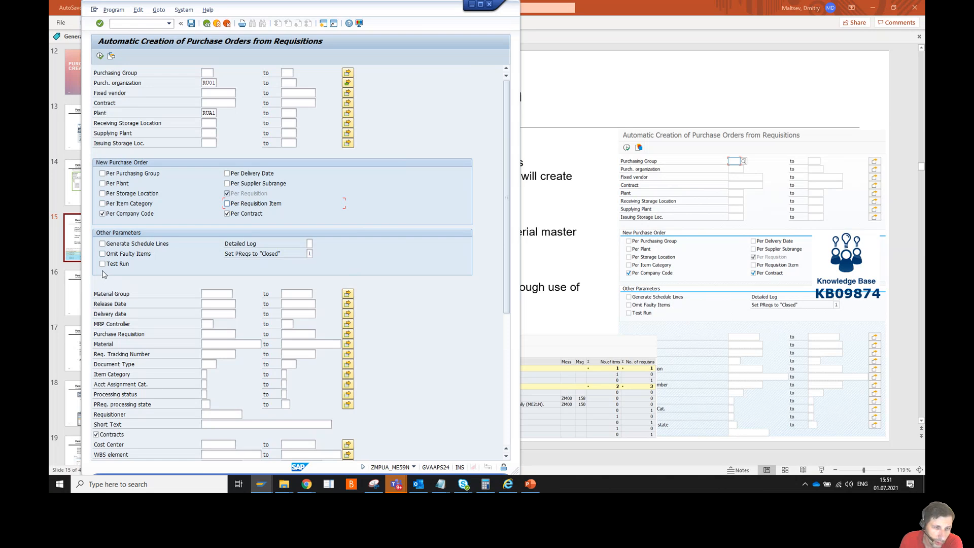
click(309, 254)
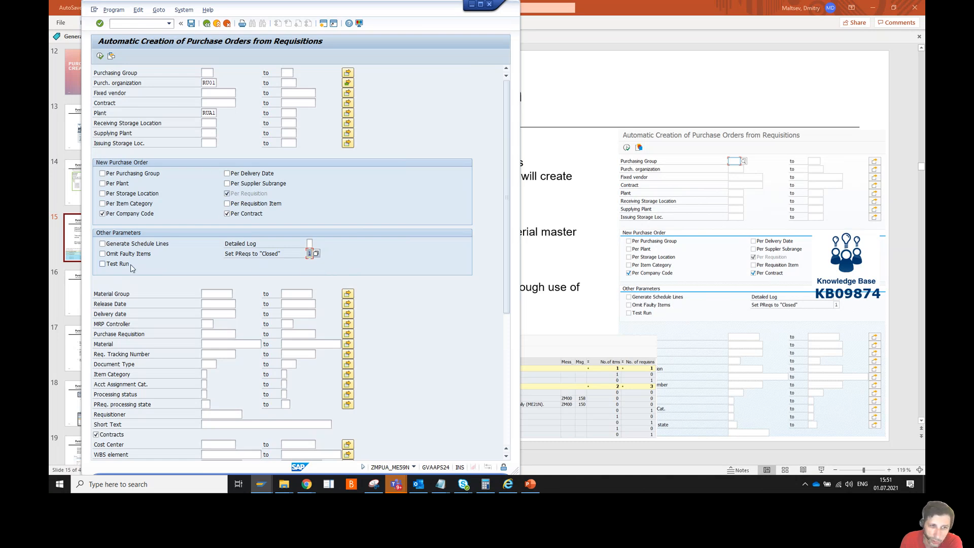
click(103, 264)
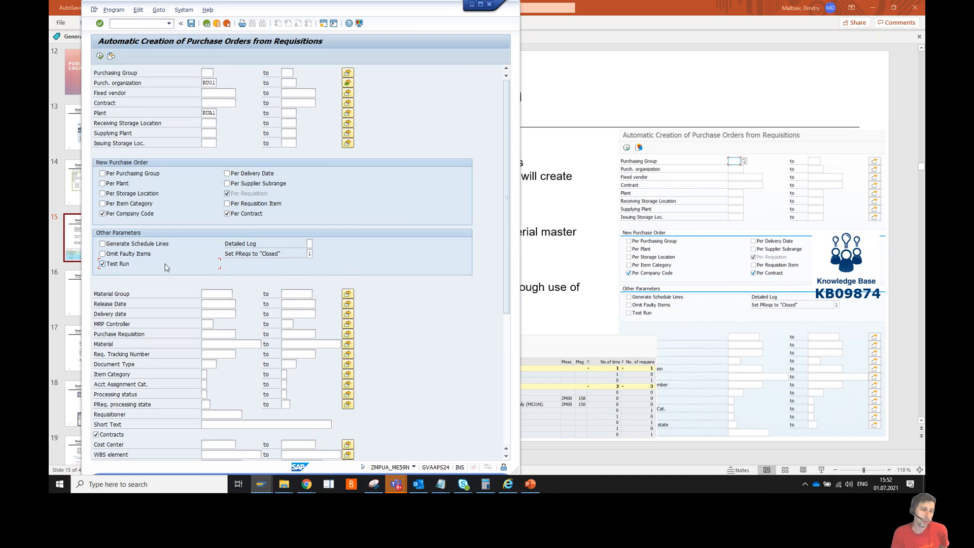
scroll(167, 268, down, 3)
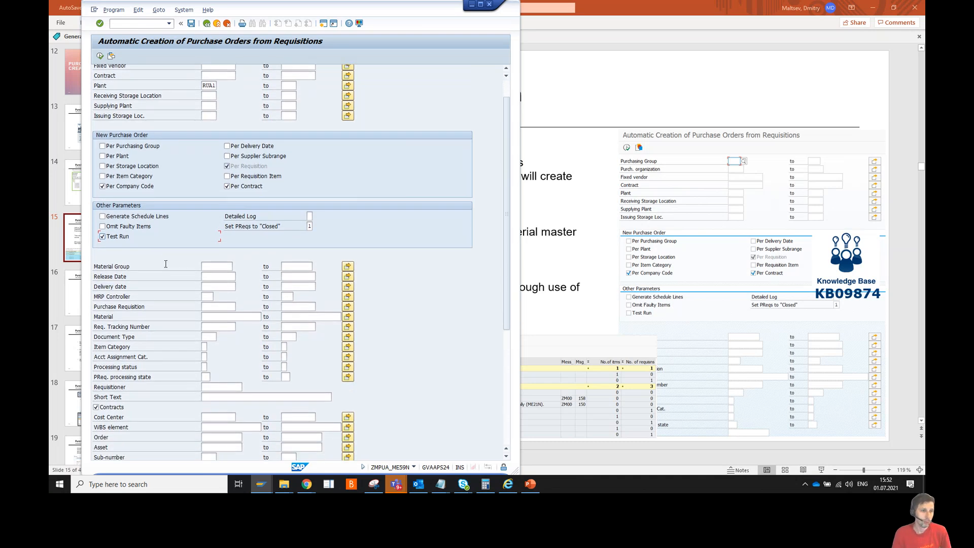
scroll(165, 264, down, 6)
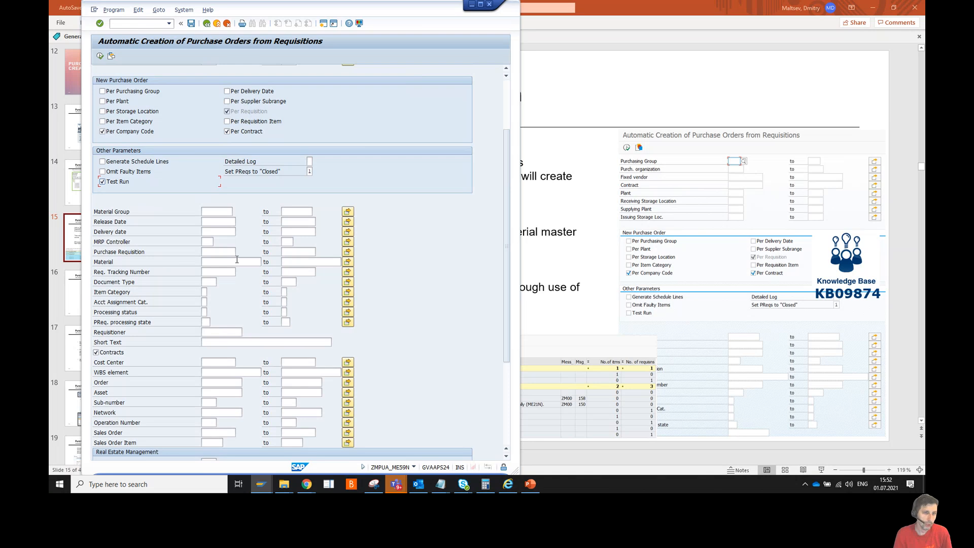
click(226, 253)
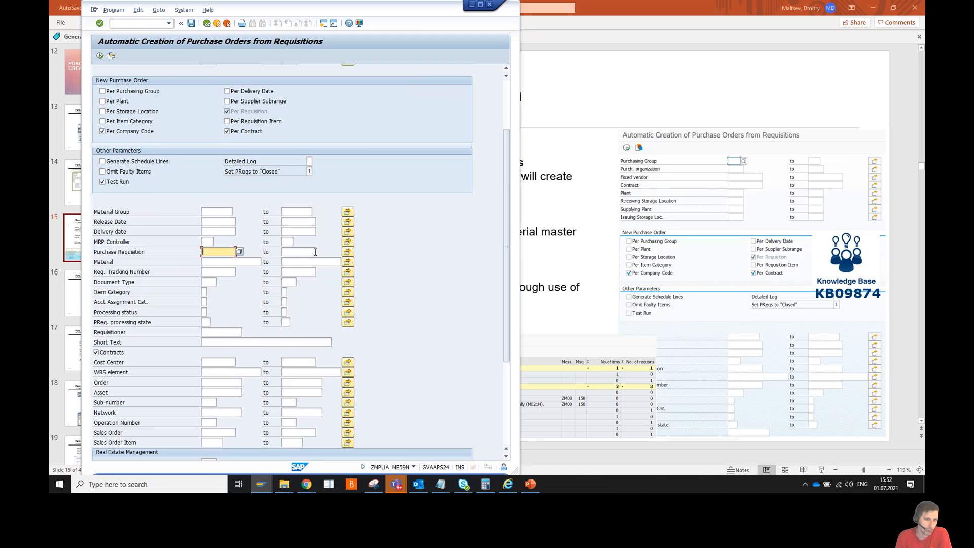
click(347, 252)
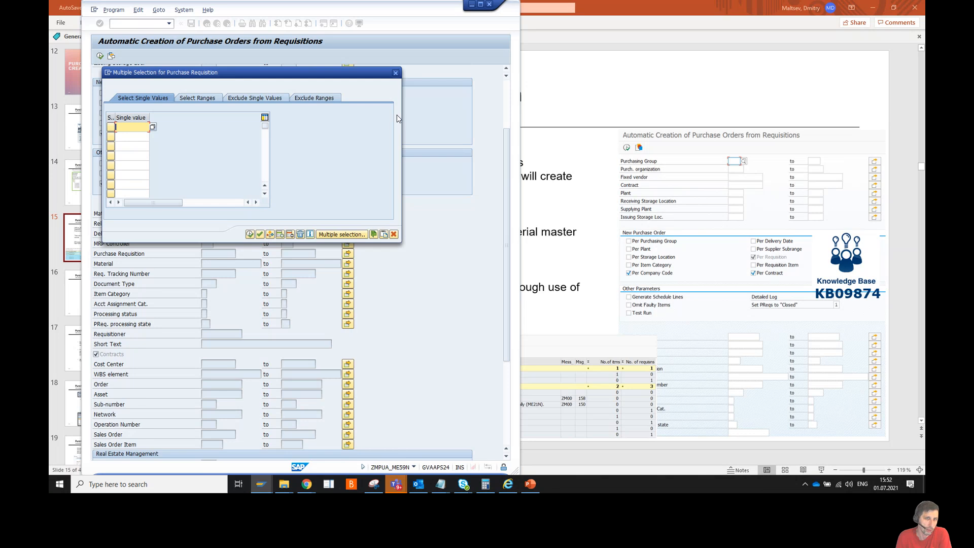
click(395, 73)
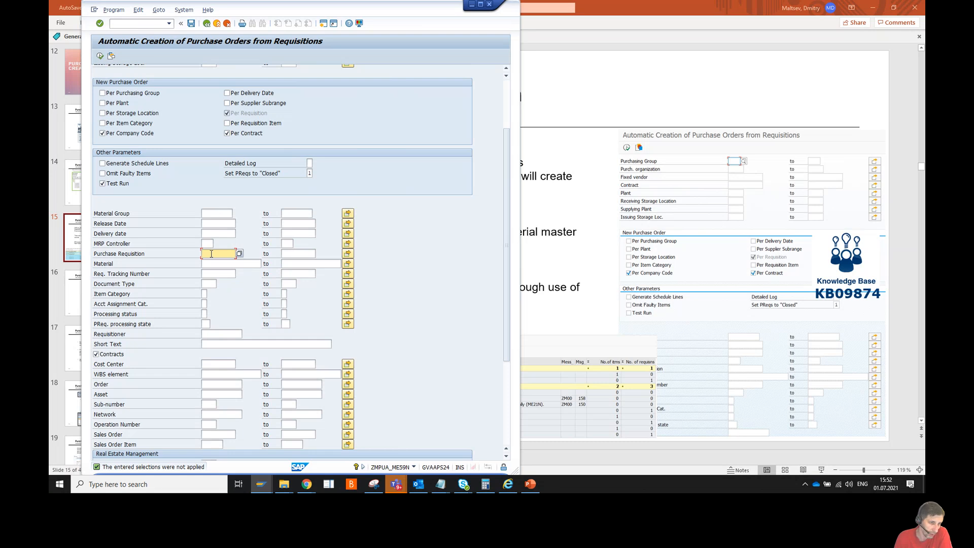
scroll(210, 322, down, 1)
scroll(211, 322, down, 6)
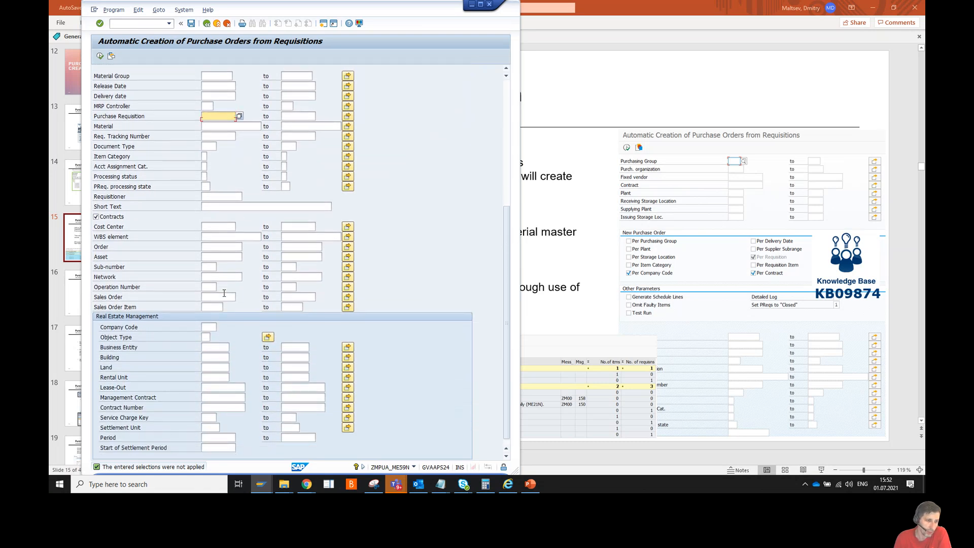
scroll(224, 294, up, 6)
scroll(225, 297, up, 7)
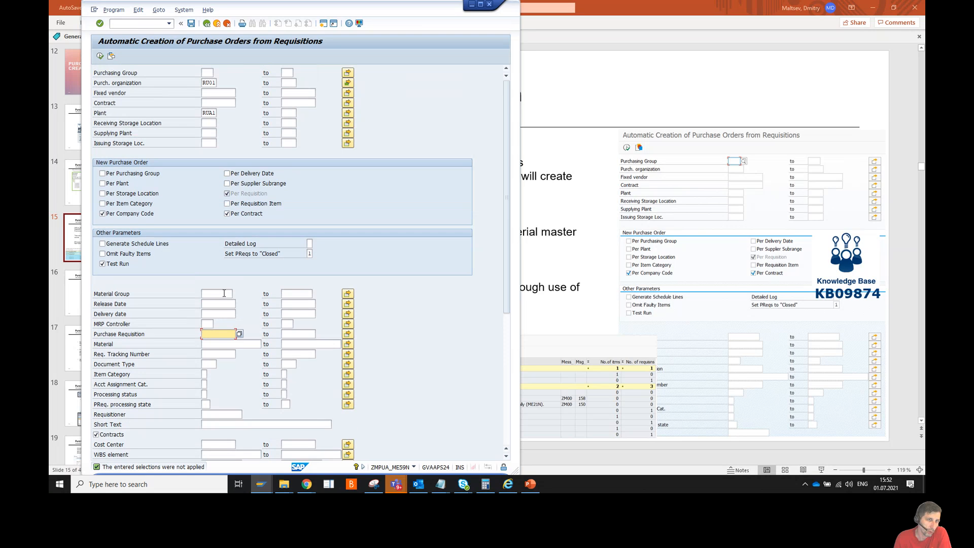
double_click(204, 112)
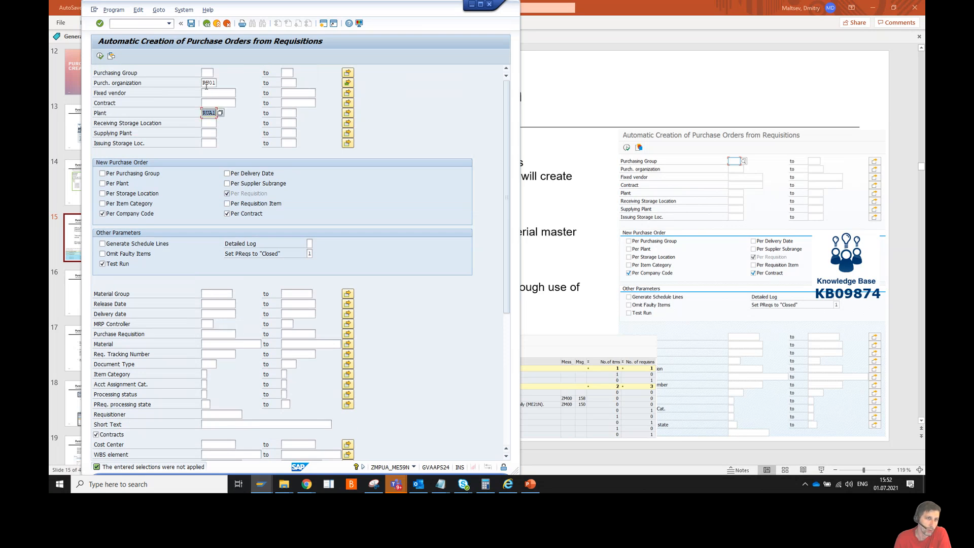
double_click(203, 83)
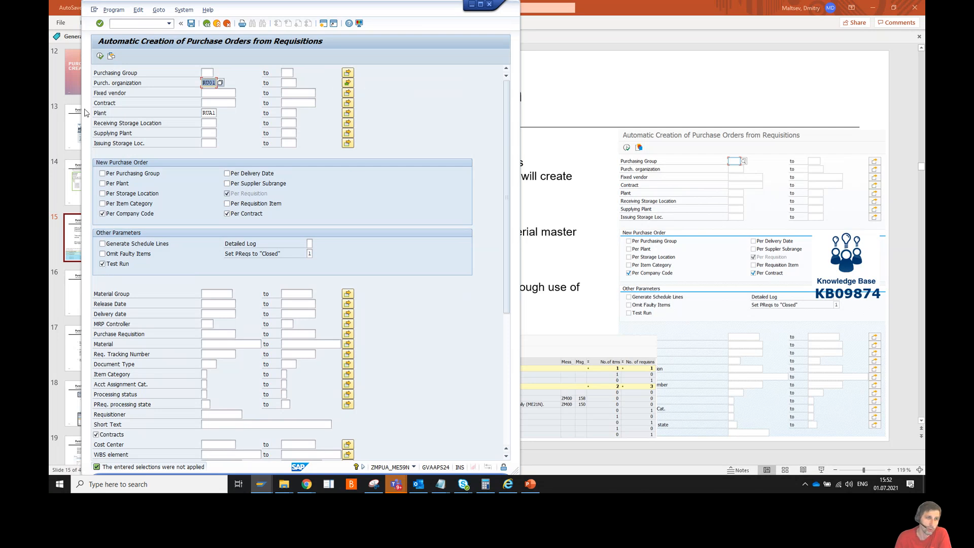
Execute the test run to list converted and failed requisitions by vendor
click(100, 57)
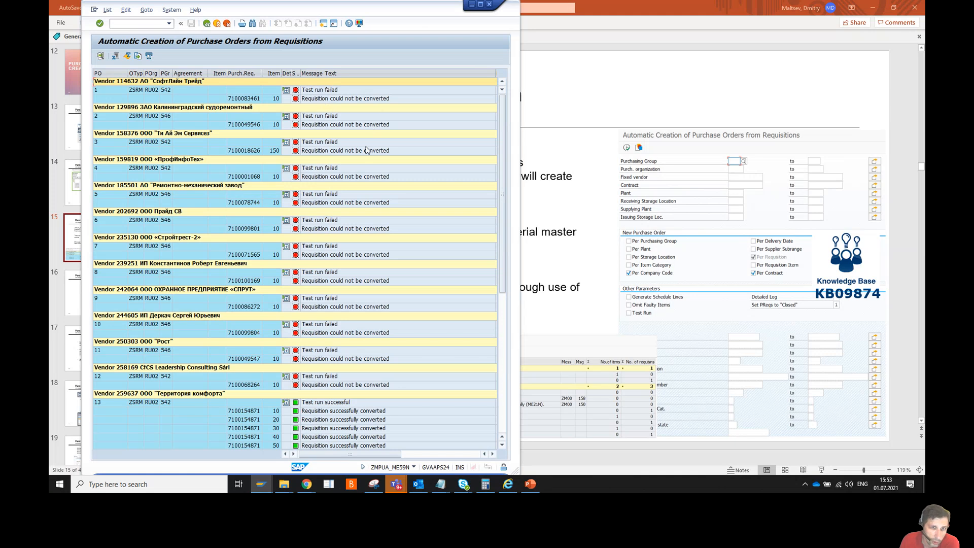
Scroll the result log and expand failed PO 12's messages, showing a PO already exists
scroll(368, 243, down, 3)
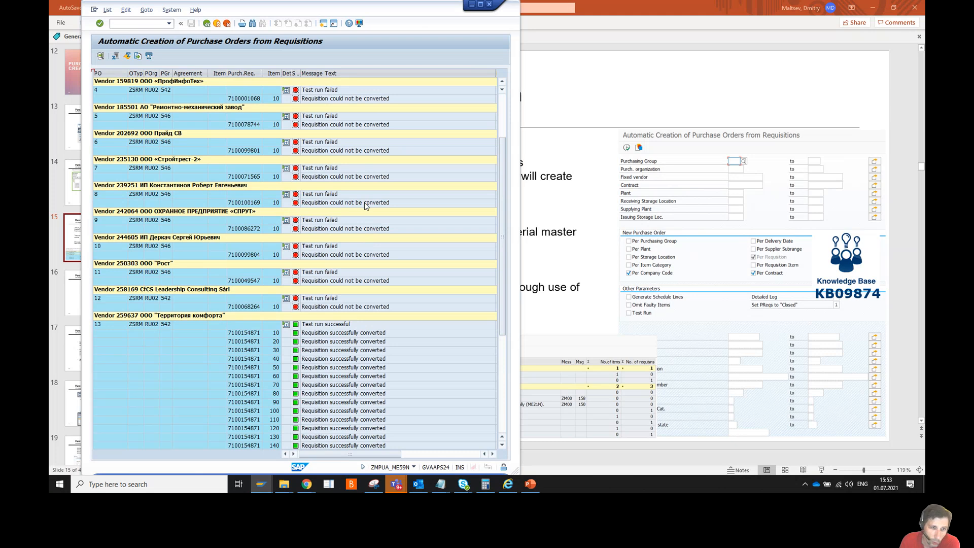
scroll(367, 205, down, 5)
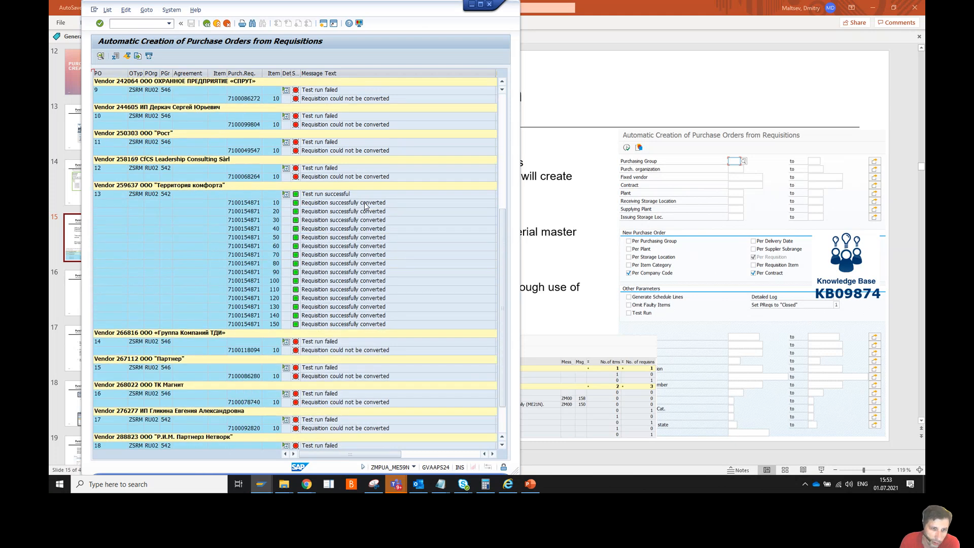
scroll(365, 205, up, 2)
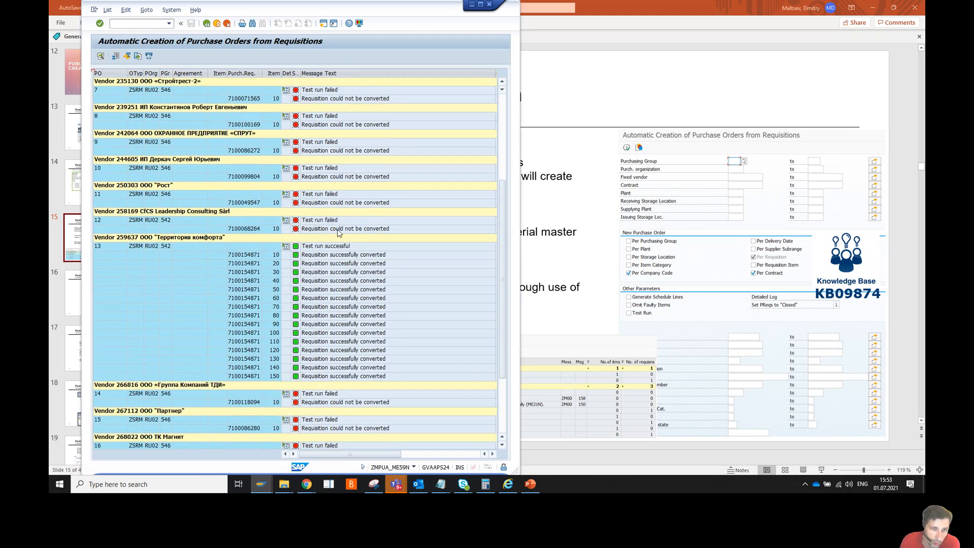
click(286, 221)
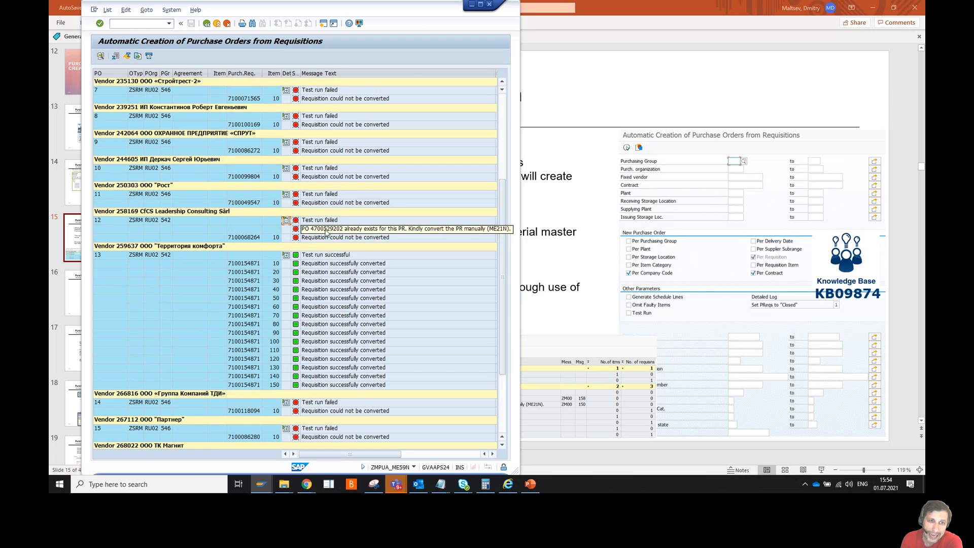
Expand the detailed messages for failed POs 11, 10, 9, 8, 7 and vendor row 14
click(287, 196)
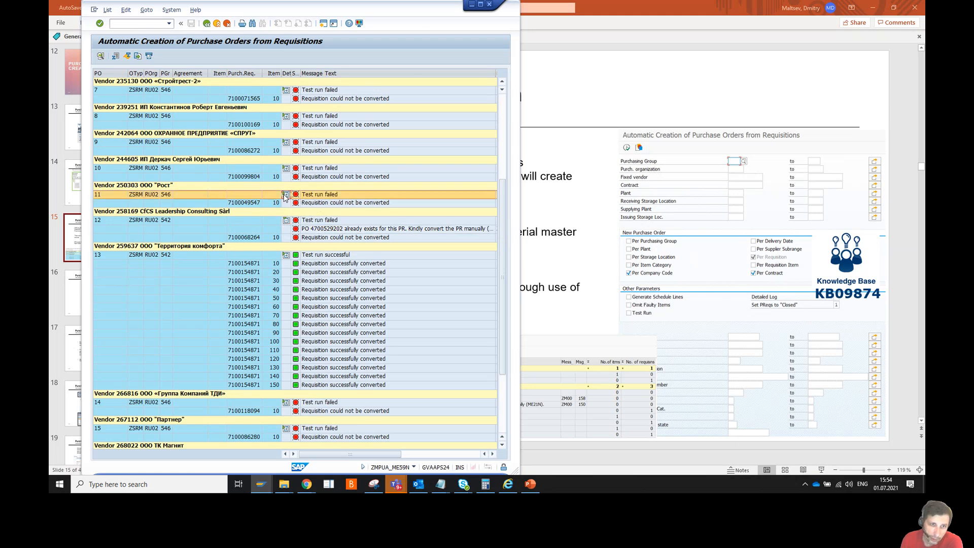
click(286, 195)
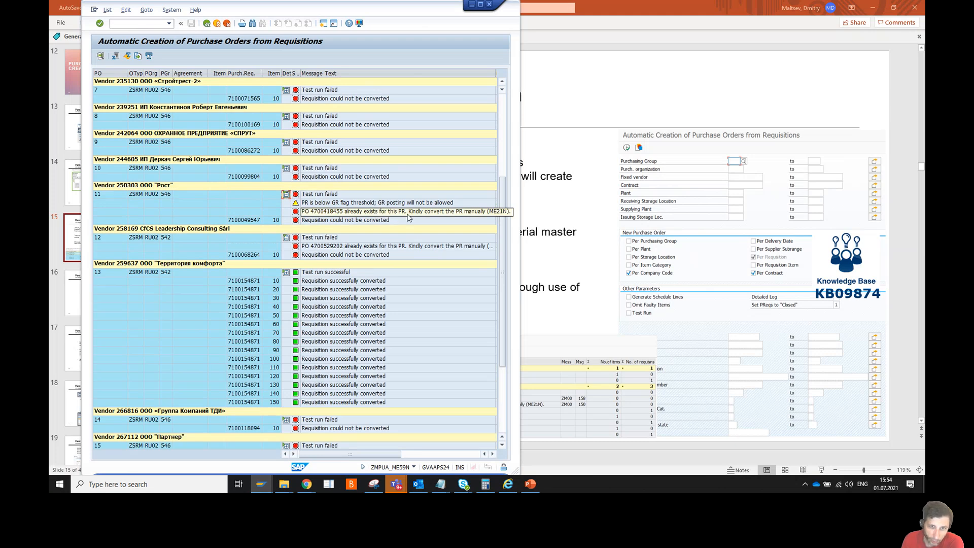
click(285, 168)
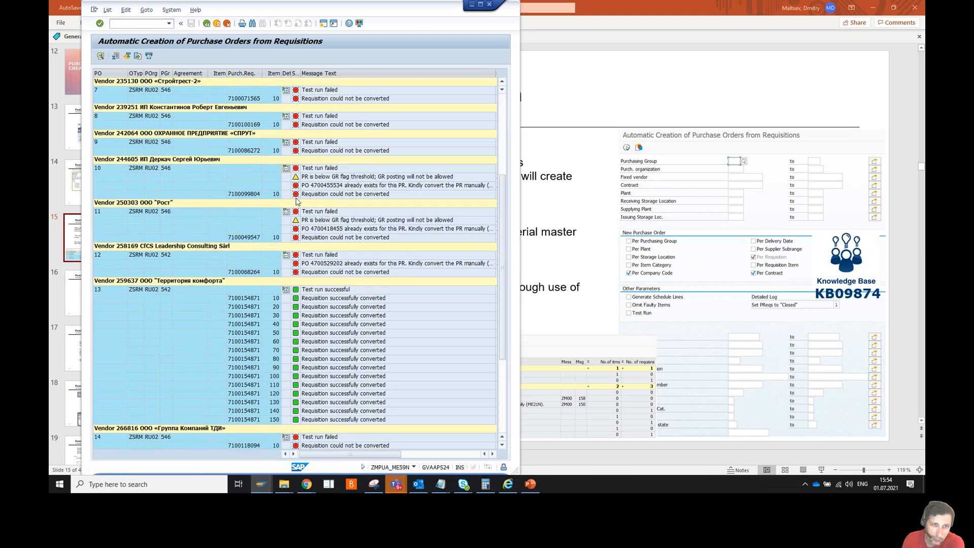
click(287, 143)
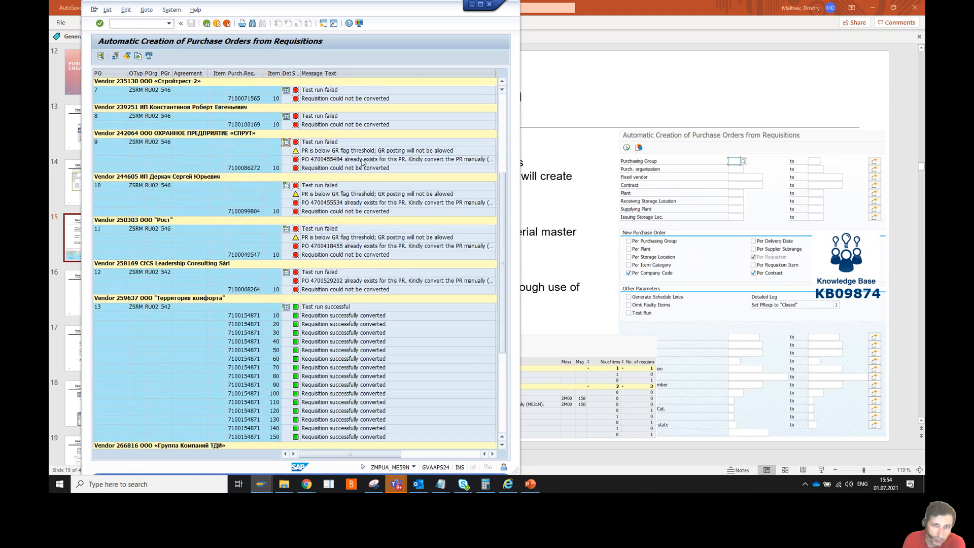
click(285, 117)
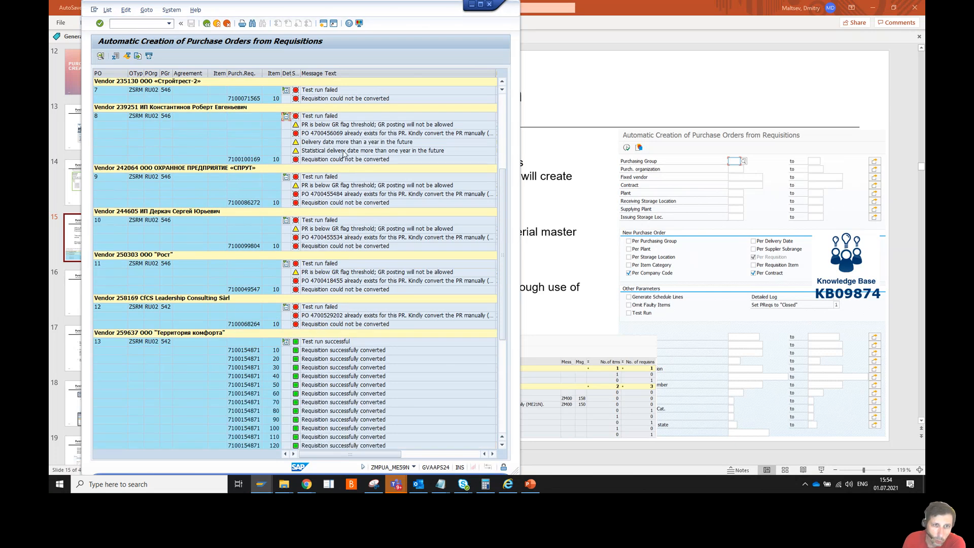
click(285, 91)
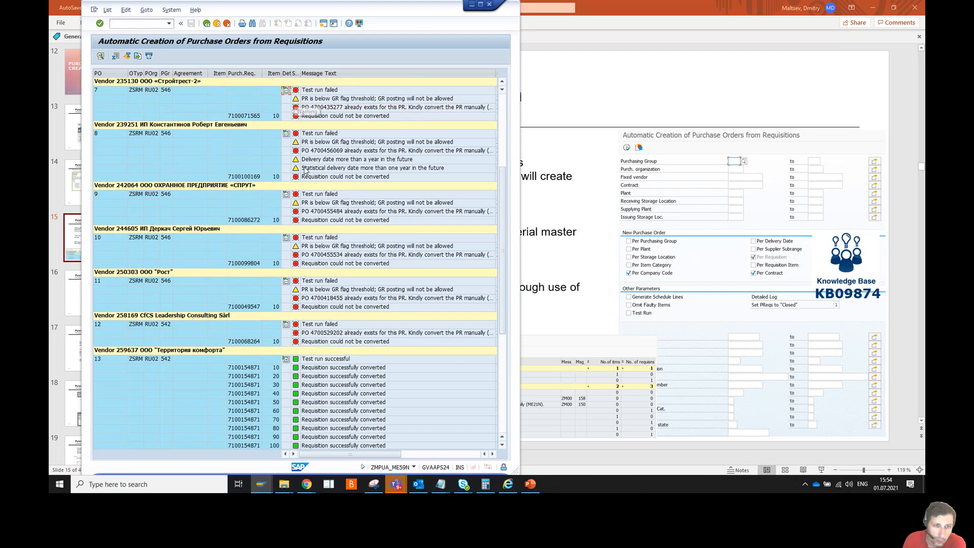
scroll(296, 305, down, 8)
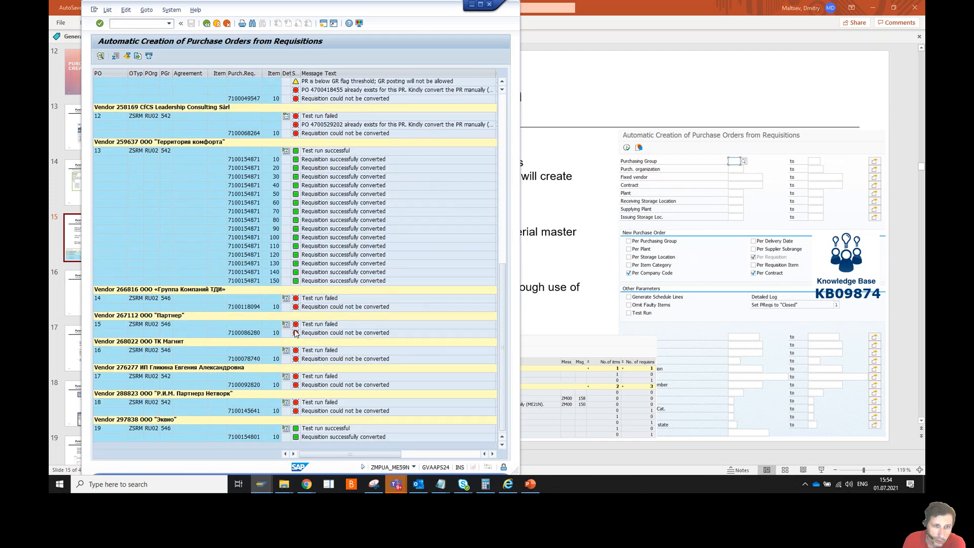
click(286, 299)
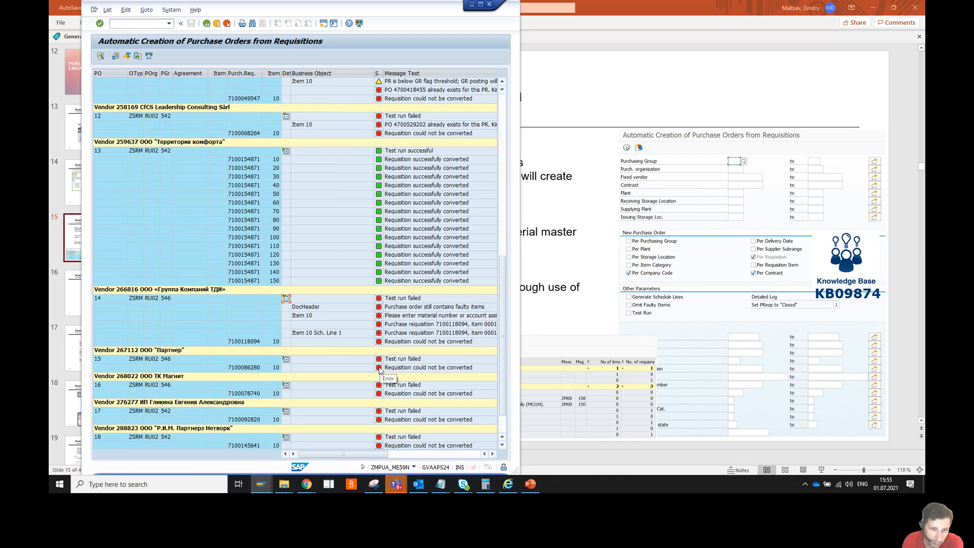
Expand messages for vendor rows 15 and 18, marking the first and last converted requisition lines
click(287, 360)
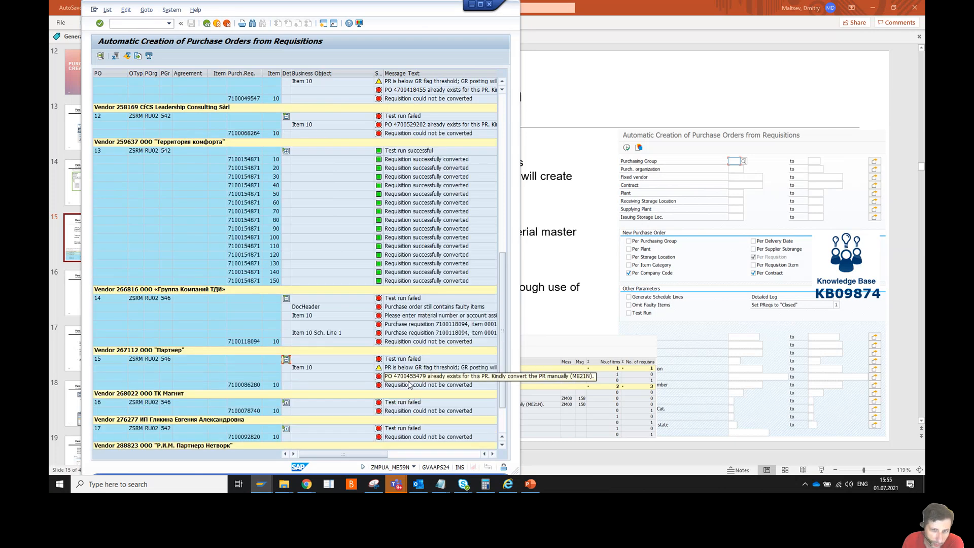
scroll(340, 228, up, 1)
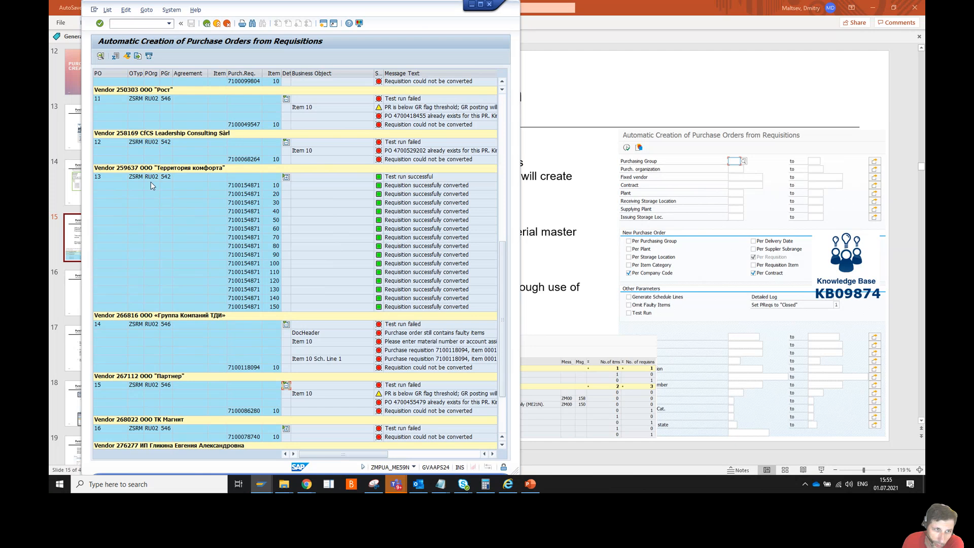
click(244, 187)
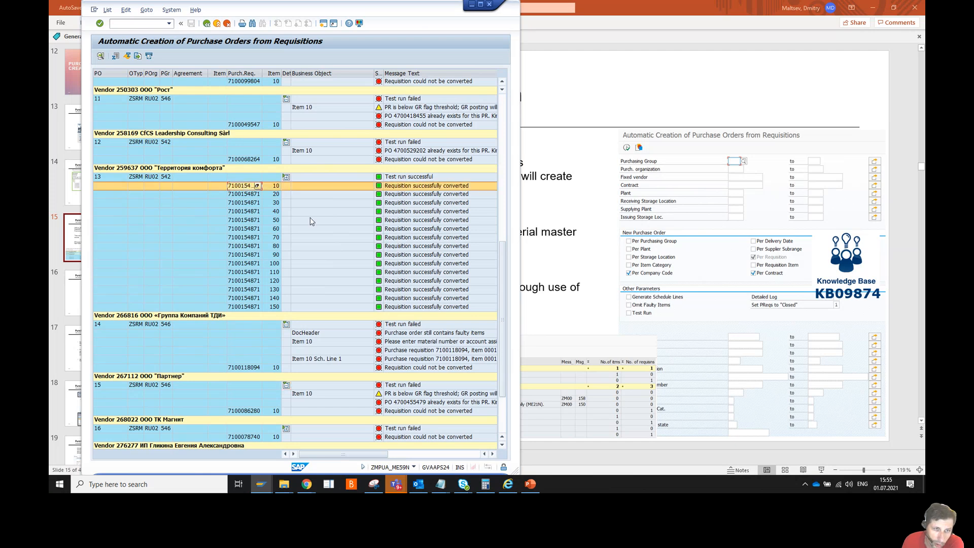
scroll(310, 217, down, 3)
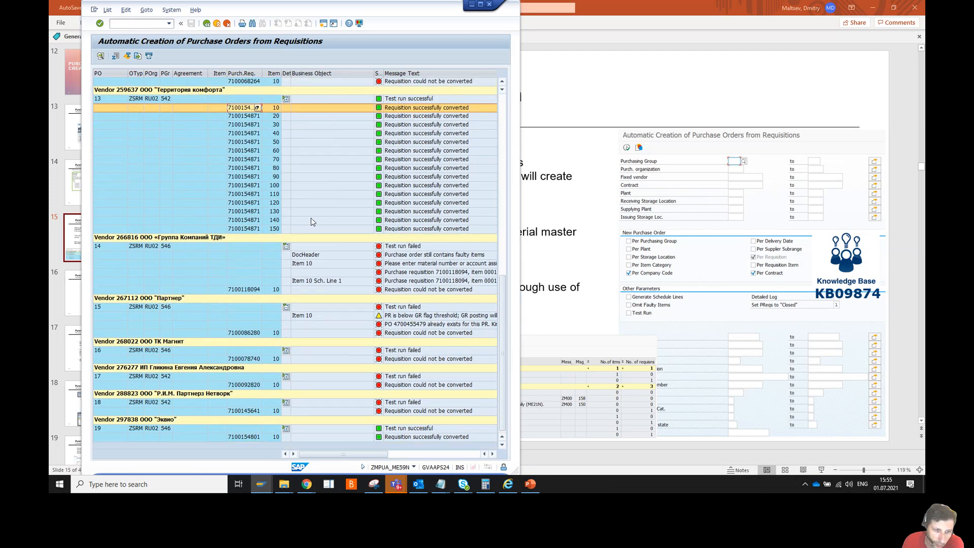
click(247, 438)
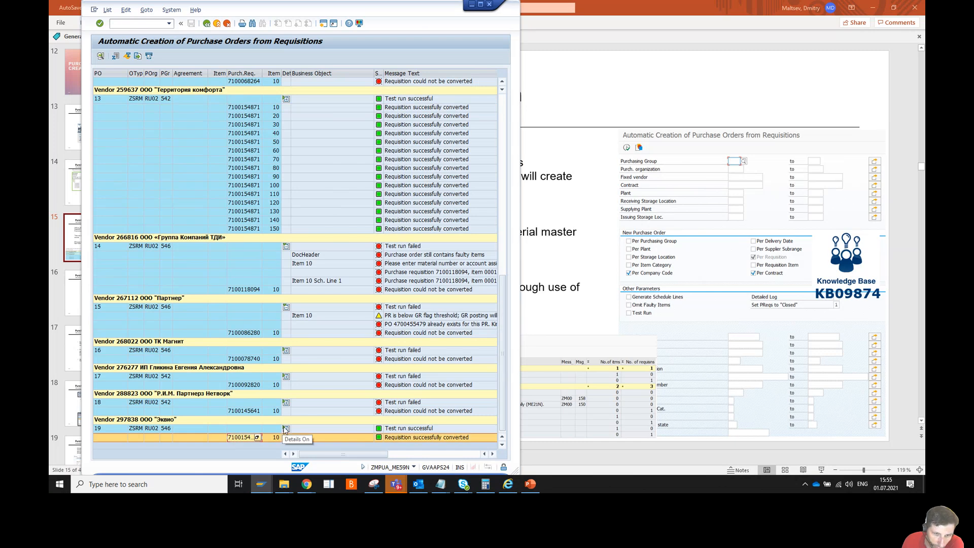
click(336, 402)
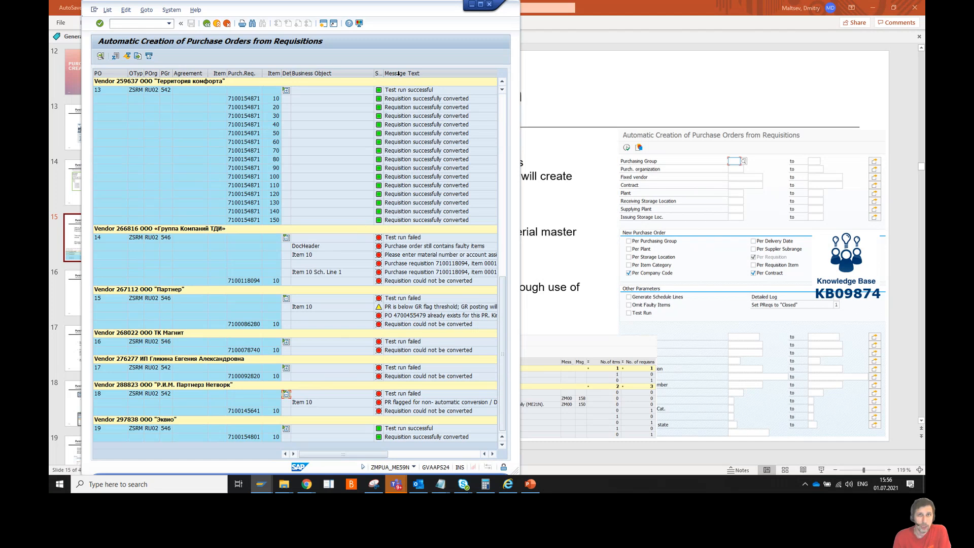
Return from the result log to the selection screen and place the cursor in Fixed vendor
click(471, 6)
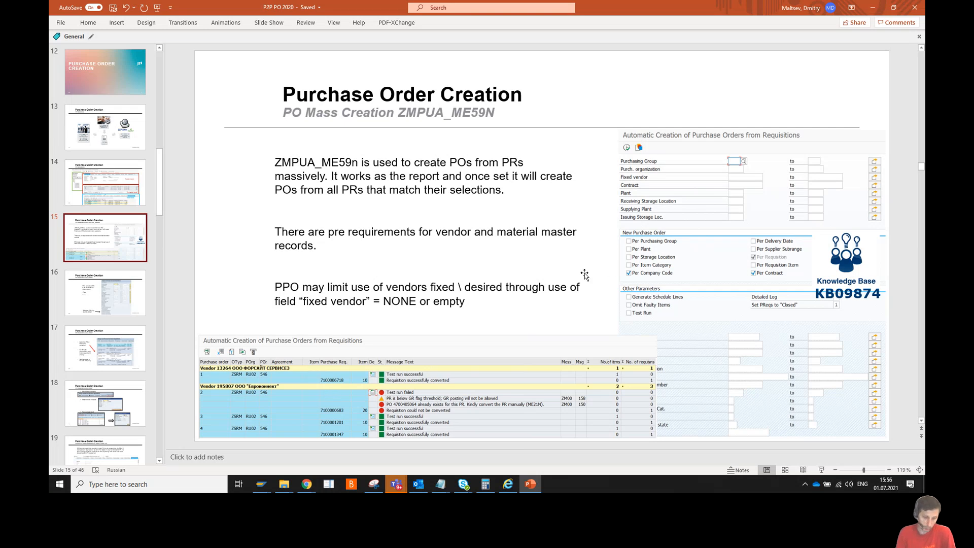
key(alt+Tab)
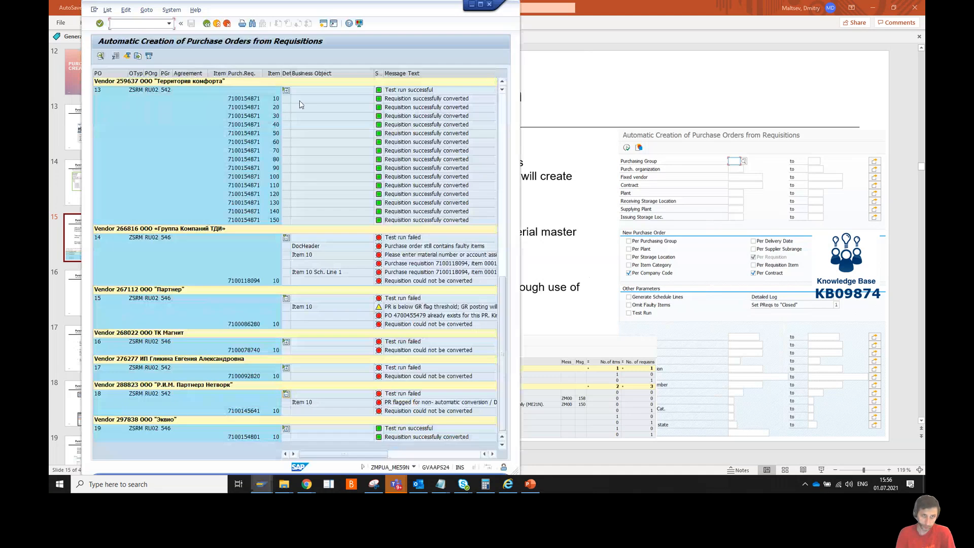
click(207, 23)
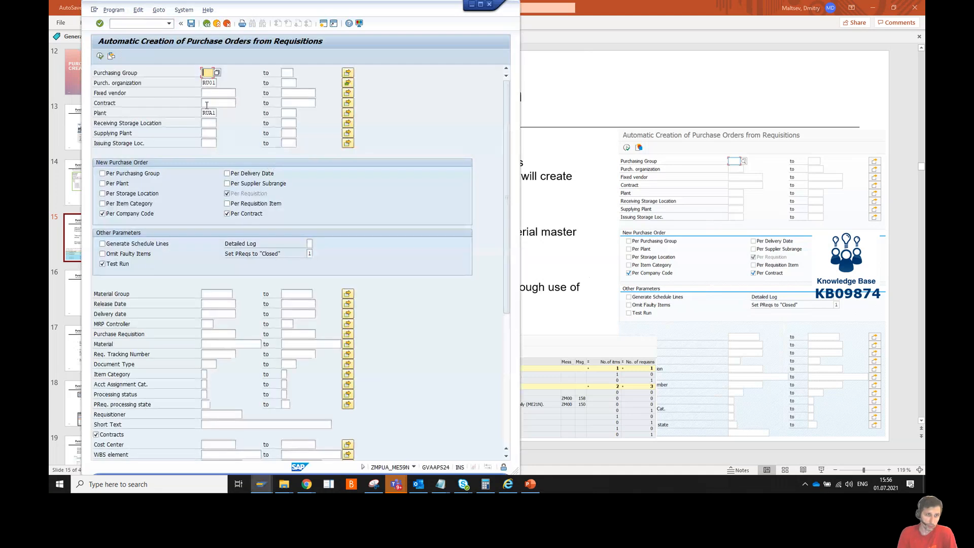
click(203, 93)
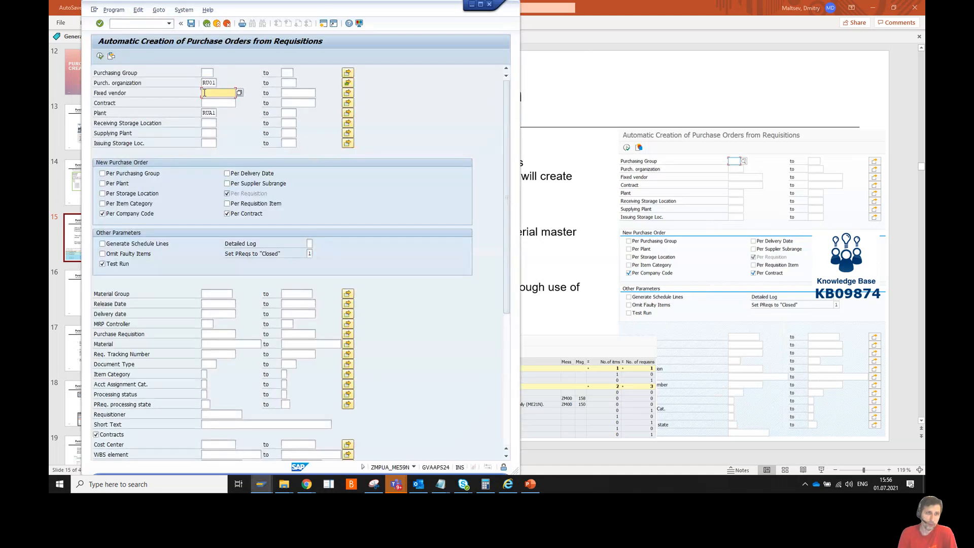
Highlight NONE in the slide's fixed vendor note, then return to SAP
click(572, 102)
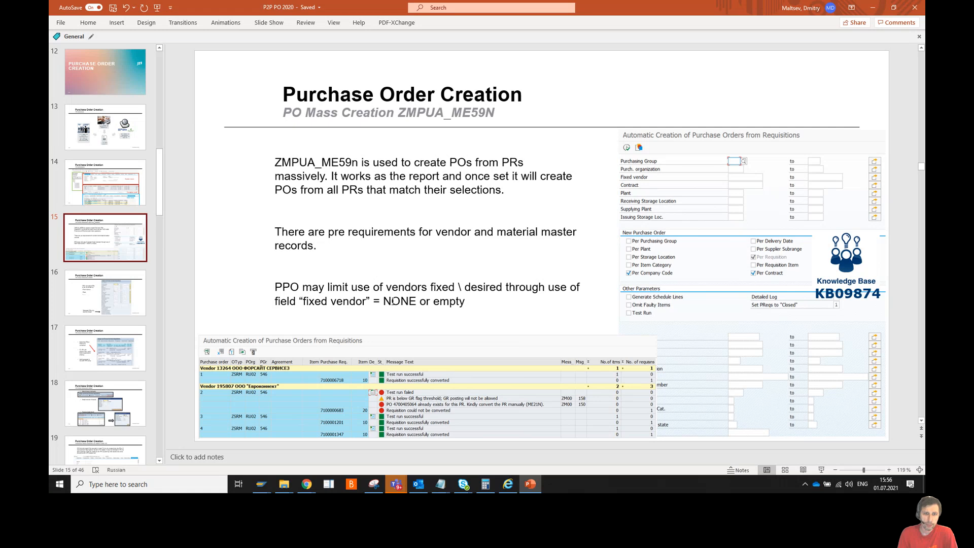
drag(382, 301, 417, 303)
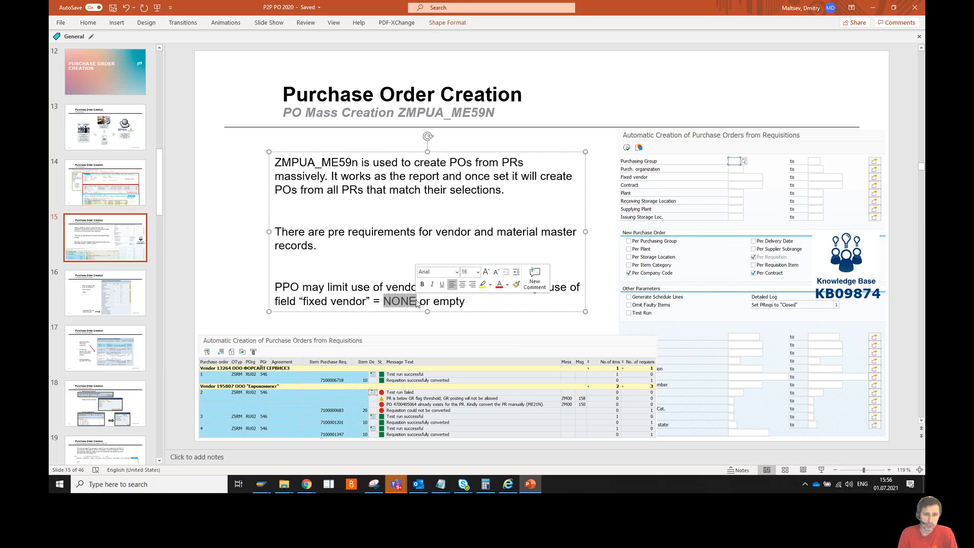
key(alt+Tab)
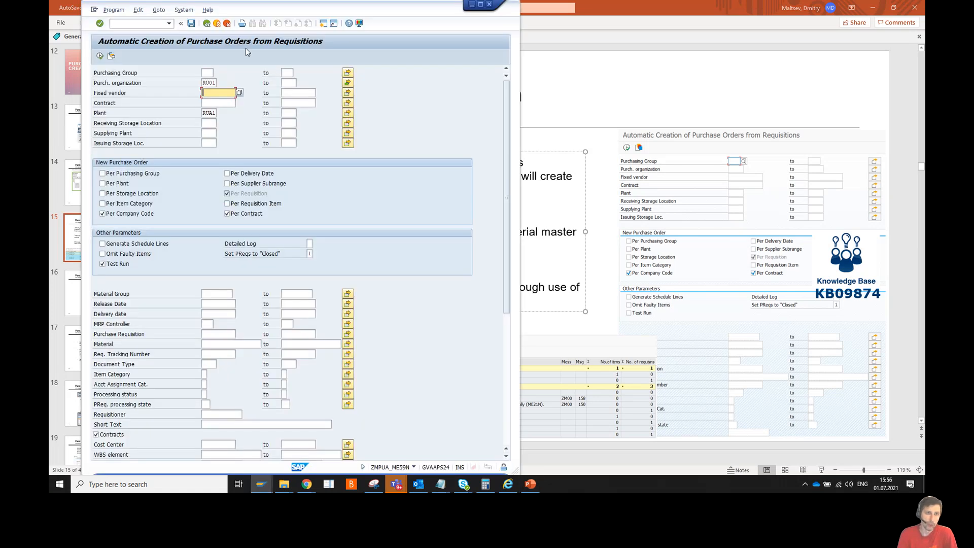
Define a single-value condition on Fixed vendor and enter 'none'
double_click(208, 96)
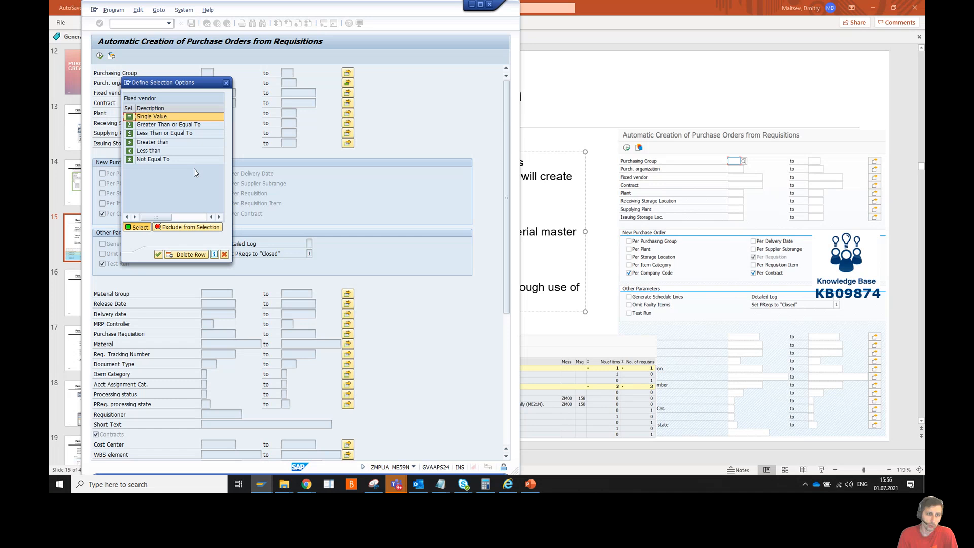
click(131, 118)
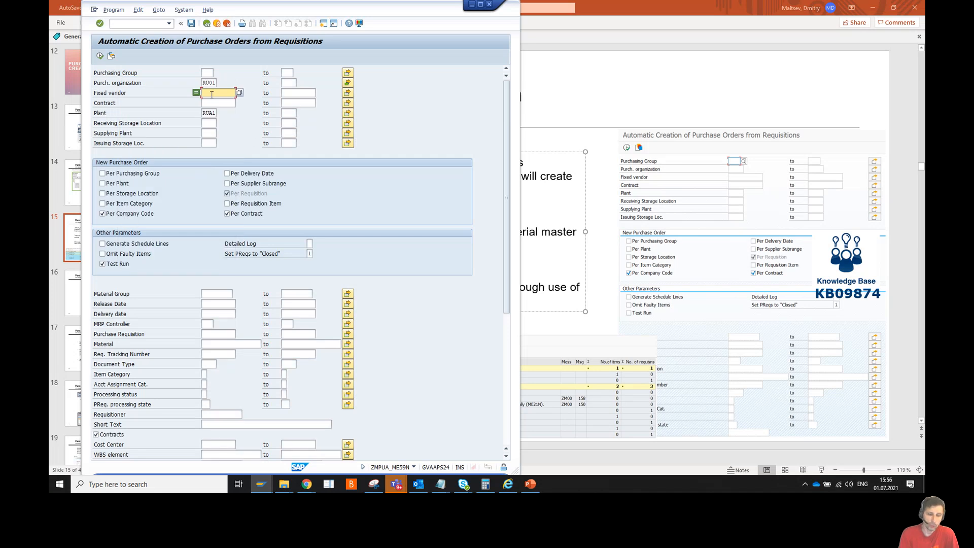
text(none)
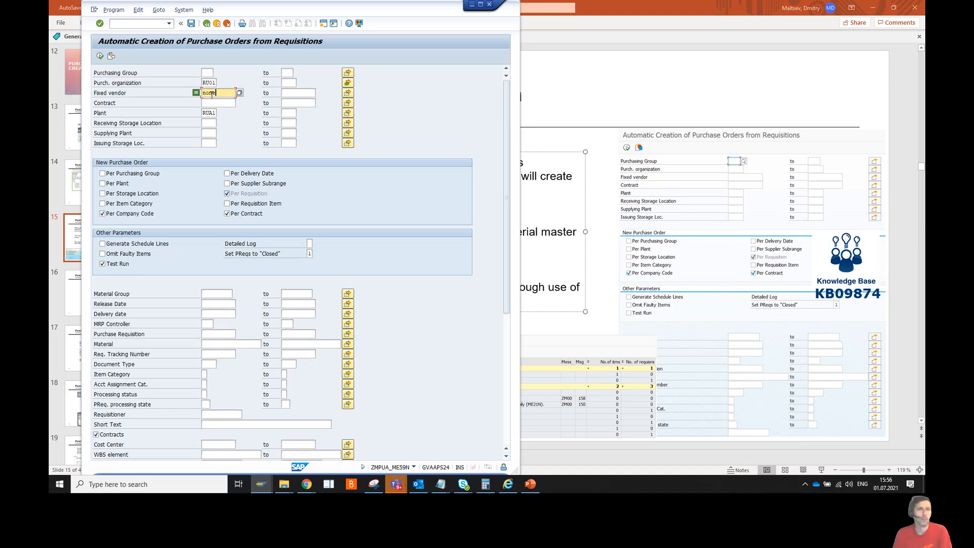
Rerun the ZMPUA_ME59N test run for plant RUA1 with Fixed vendor set to none
click(100, 57)
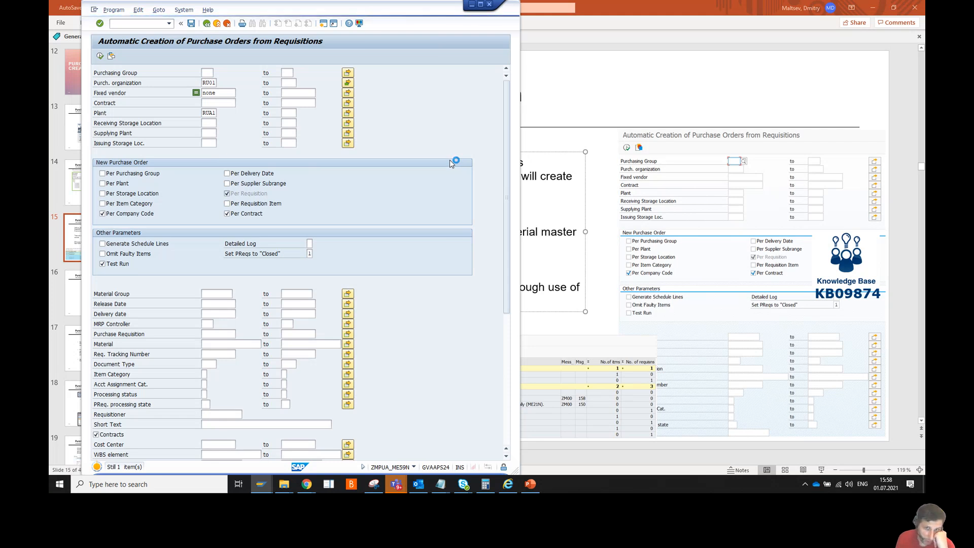
Go to PowerPoint slide 16, 'PO Mass Creation ME57'
click(574, 121)
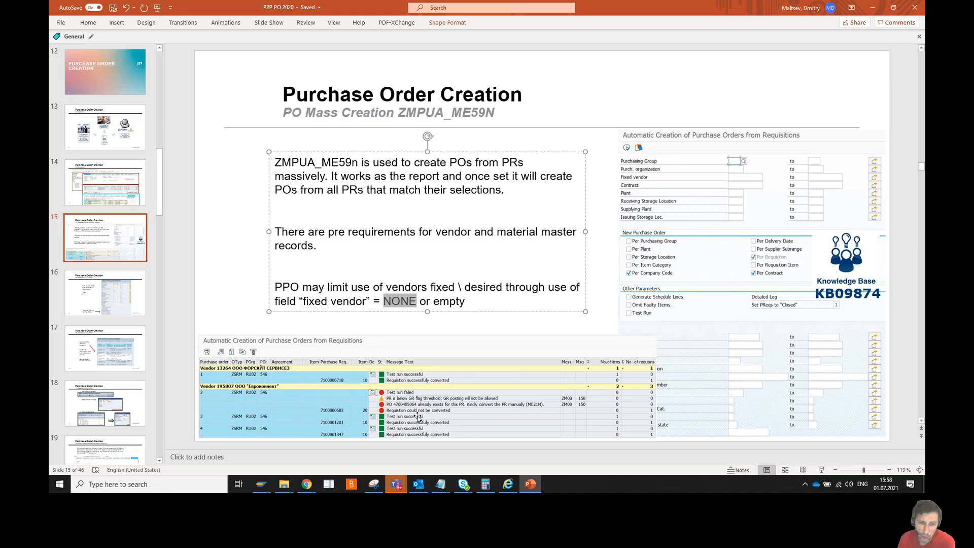
click(124, 289)
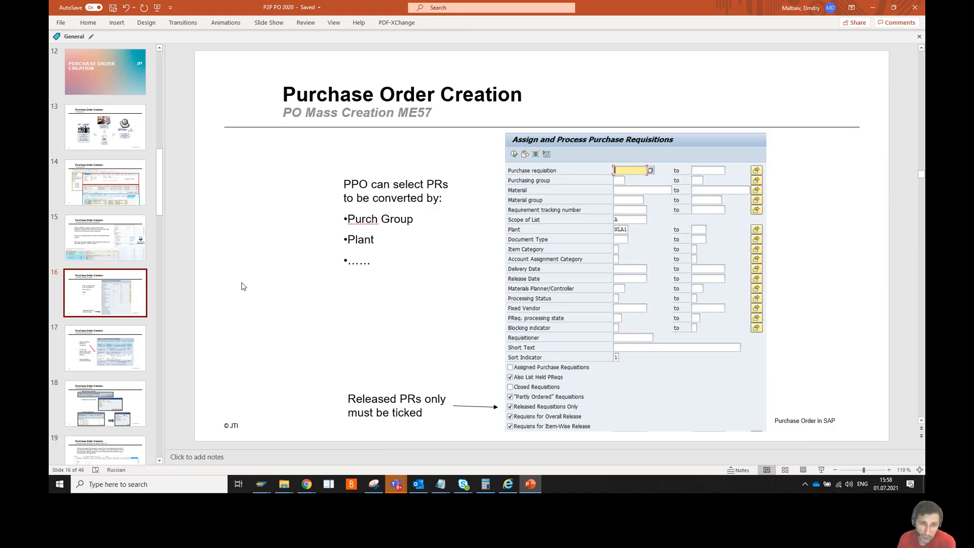